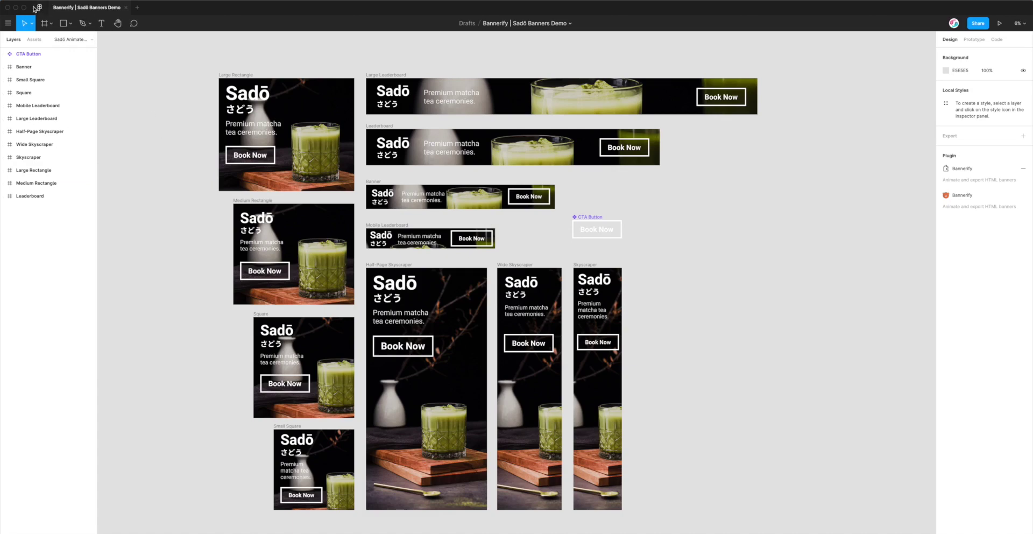
pyautogui.click(39, 8)
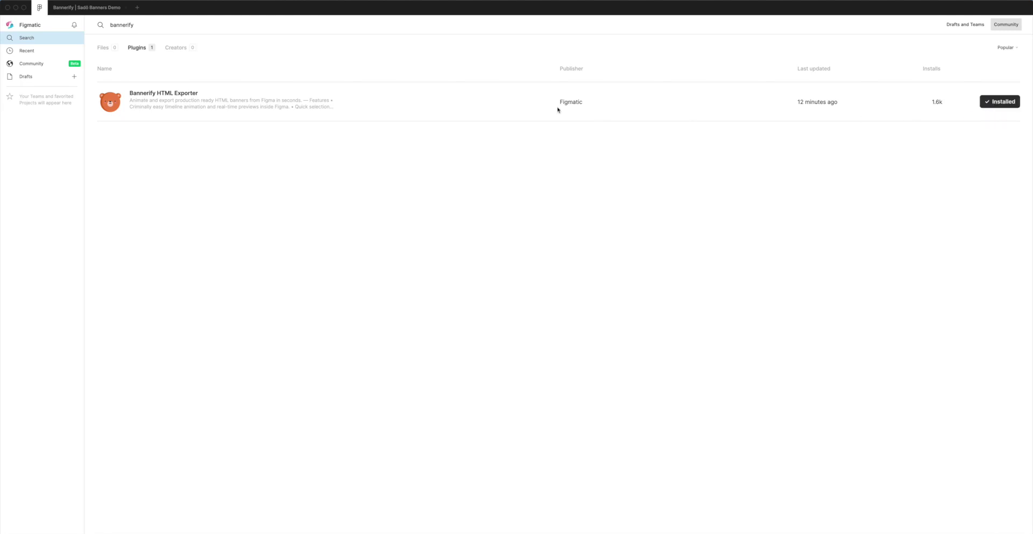
# Open the Bannerify HTML Exporter plugin's Community page and scroll through its features
pyautogui.click(162, 95)
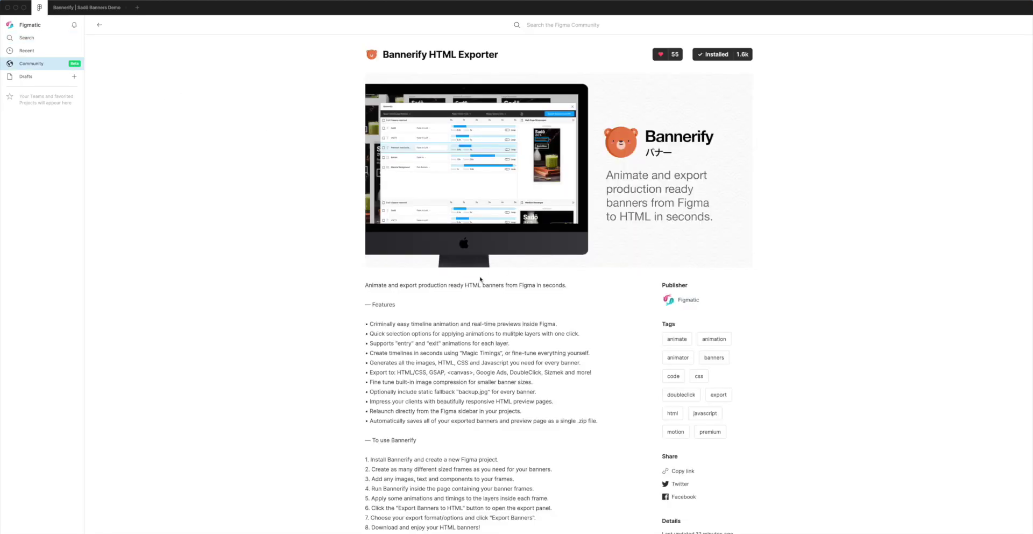
pyautogui.scroll(-5, 481, 278)
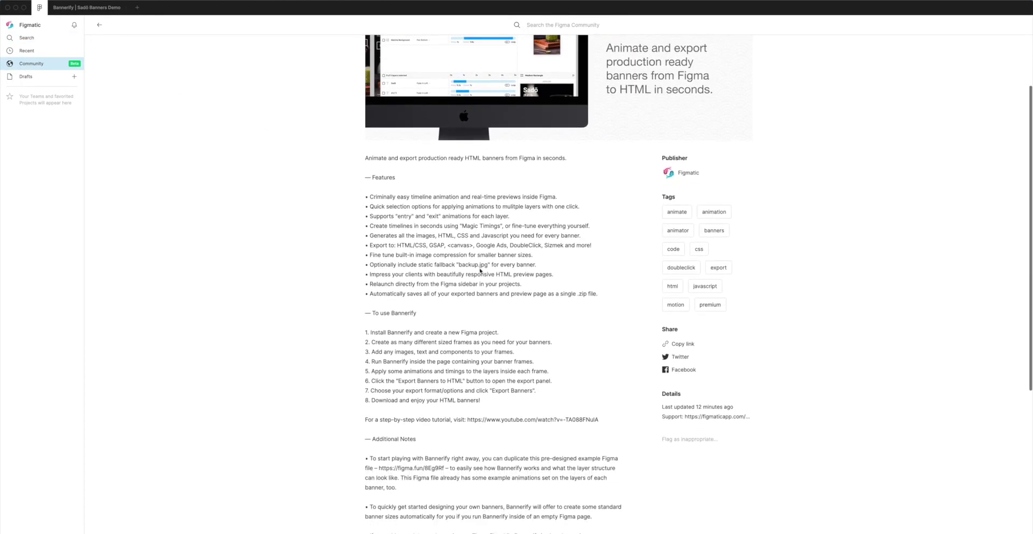
pyautogui.scroll(-3, 480, 270)
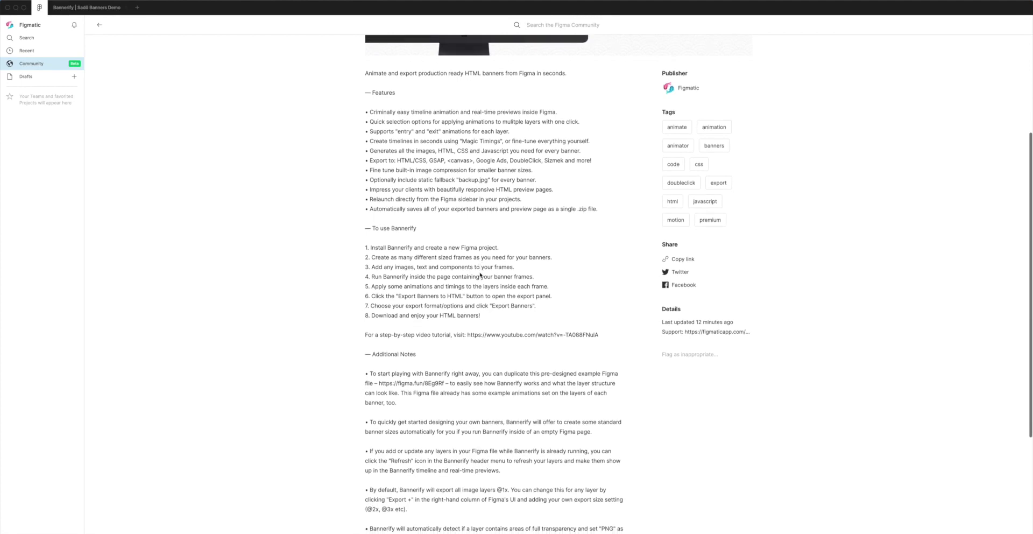
pyautogui.scroll(5, 436, 304)
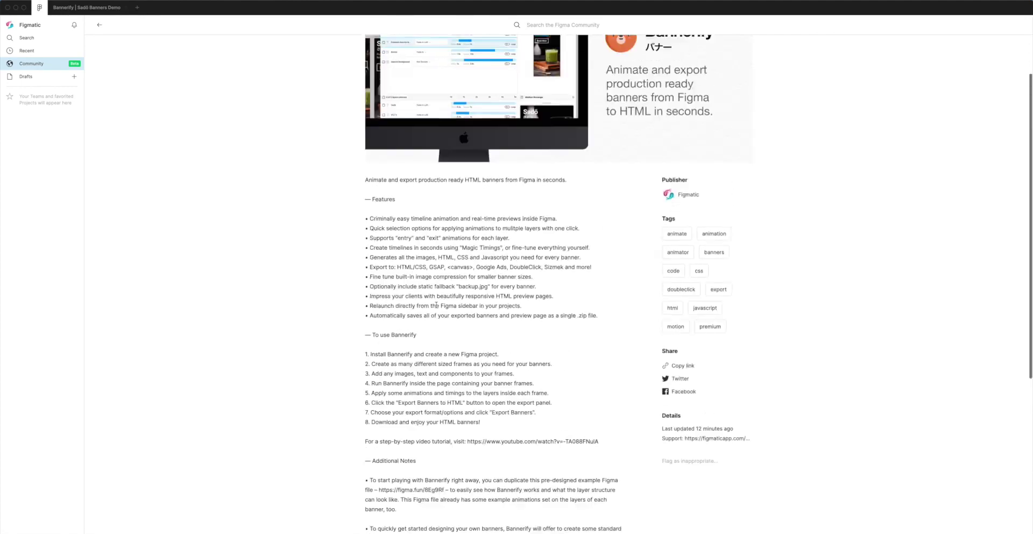
pyautogui.scroll(4, 436, 304)
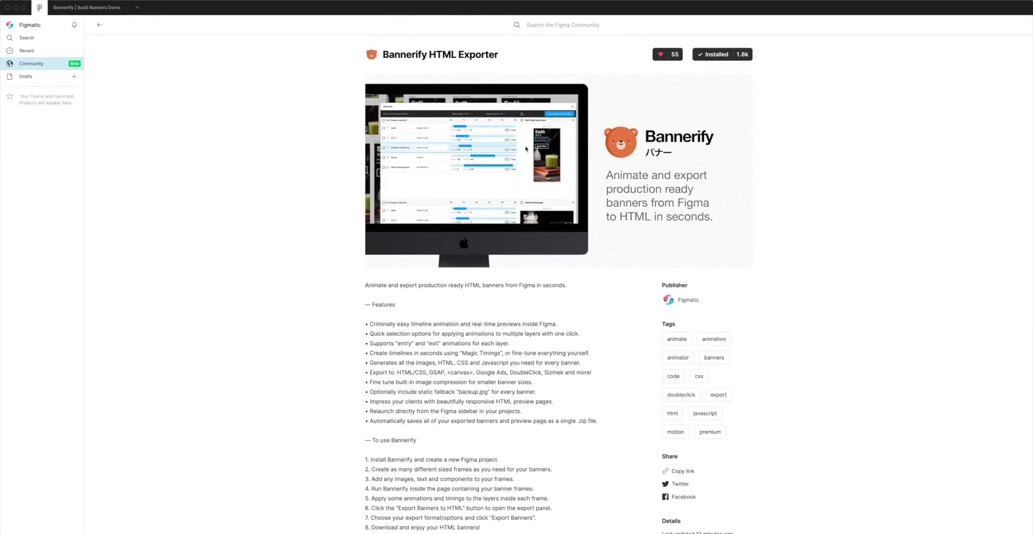
pyautogui.scroll(-6, 557, 183)
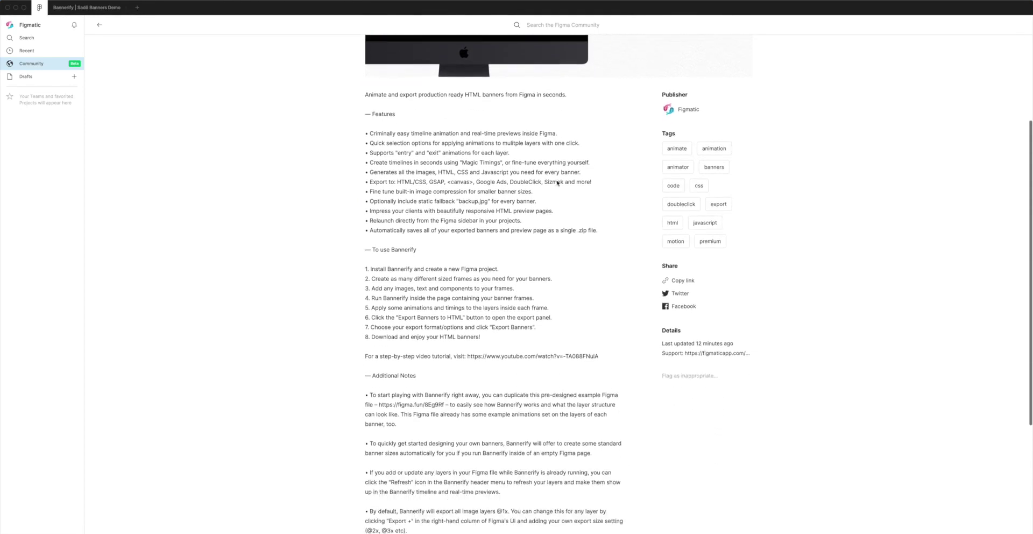
# Highlight the Additional Notes heading and example-file link, then scroll back to the top
pyautogui.moveTo(372, 365); pyautogui.dragTo(417, 367)
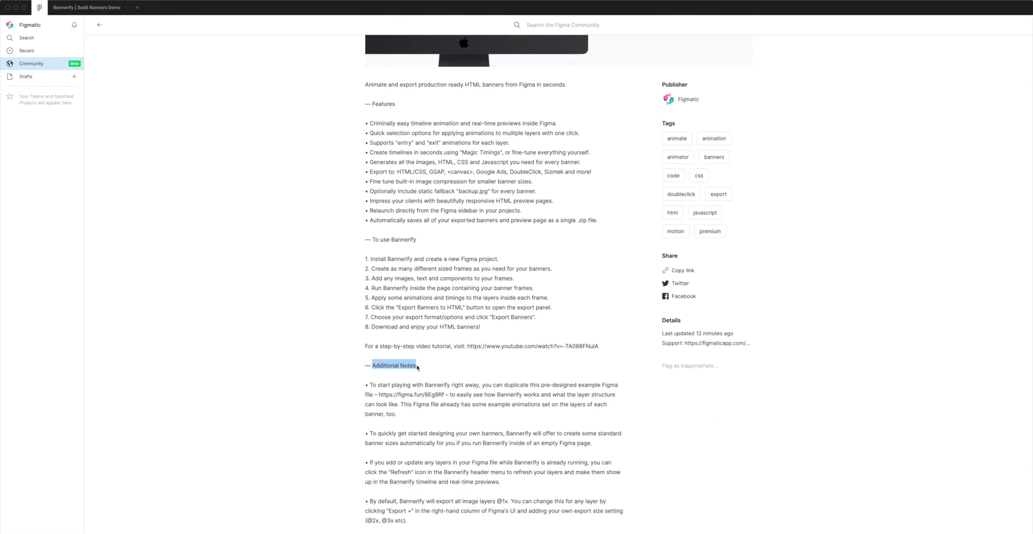
pyautogui.scroll(-1, 417, 368)
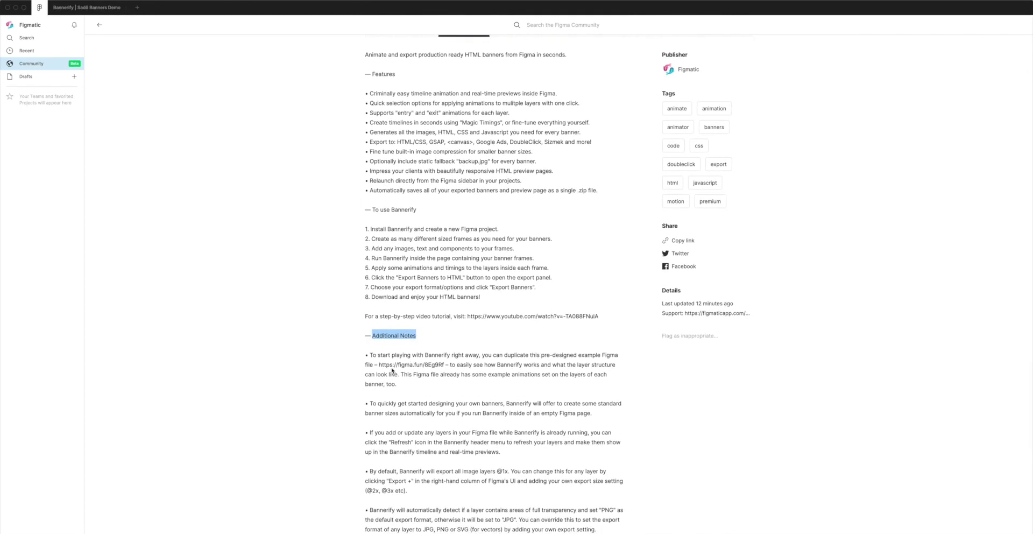
pyautogui.moveTo(379, 364); pyautogui.dragTo(443, 365)
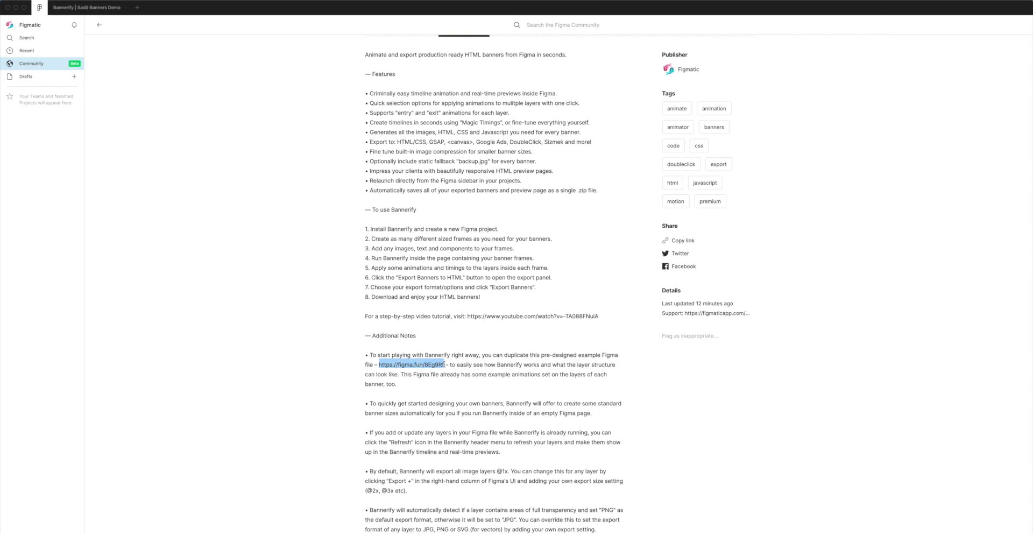
pyautogui.click(427, 363)
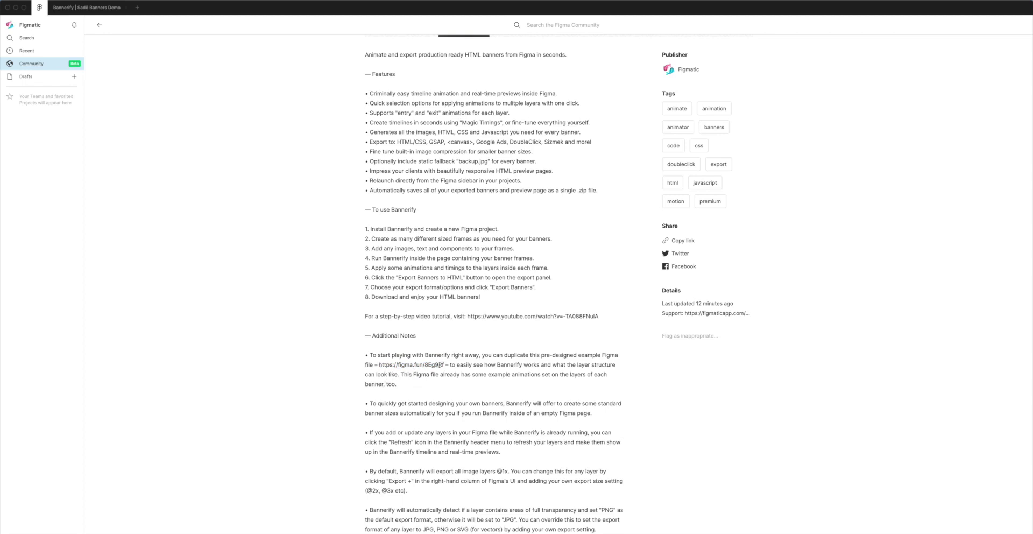
pyautogui.scroll(5, 401, 312)
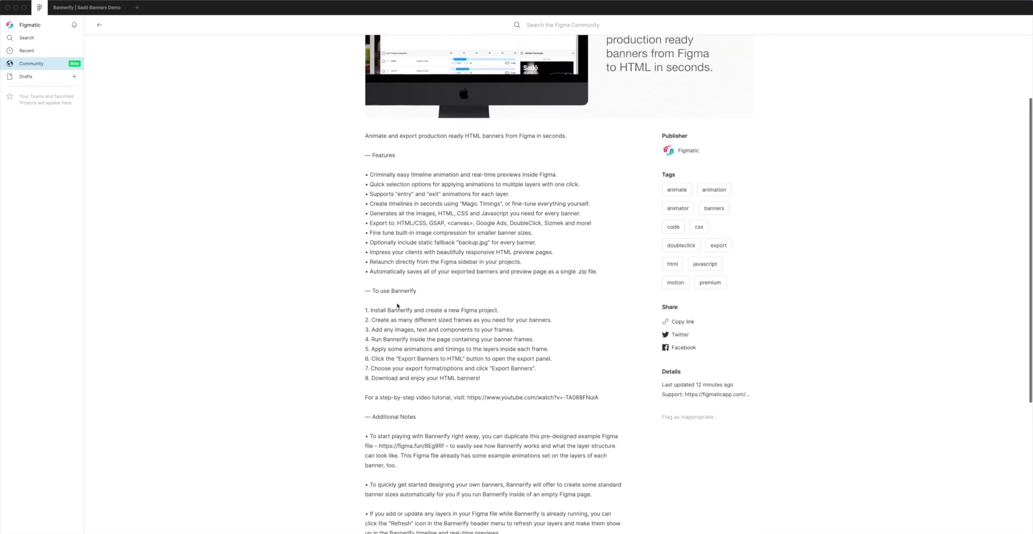
# Switch to the Sadō Banners Demo file and run Bannerify HTML Exporter from the canvas Plugins menu
pyautogui.click(83, 12)
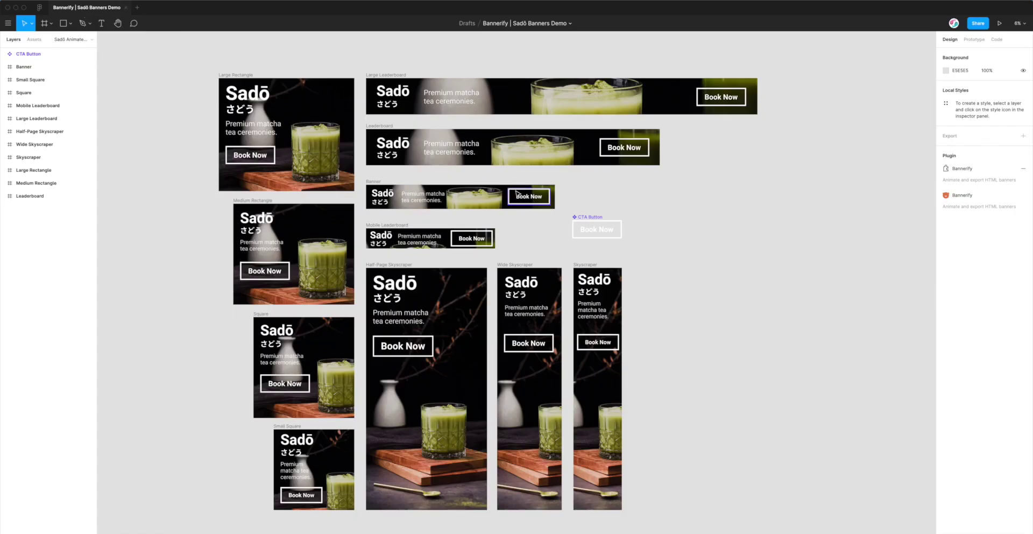
pyautogui.rightClick(563, 177)
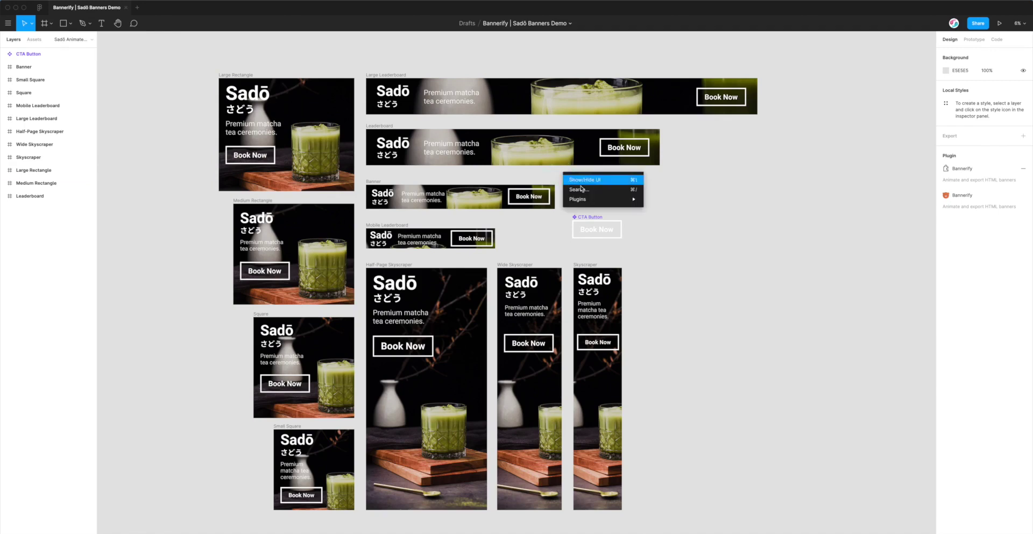
pyautogui.moveTo(586, 199)
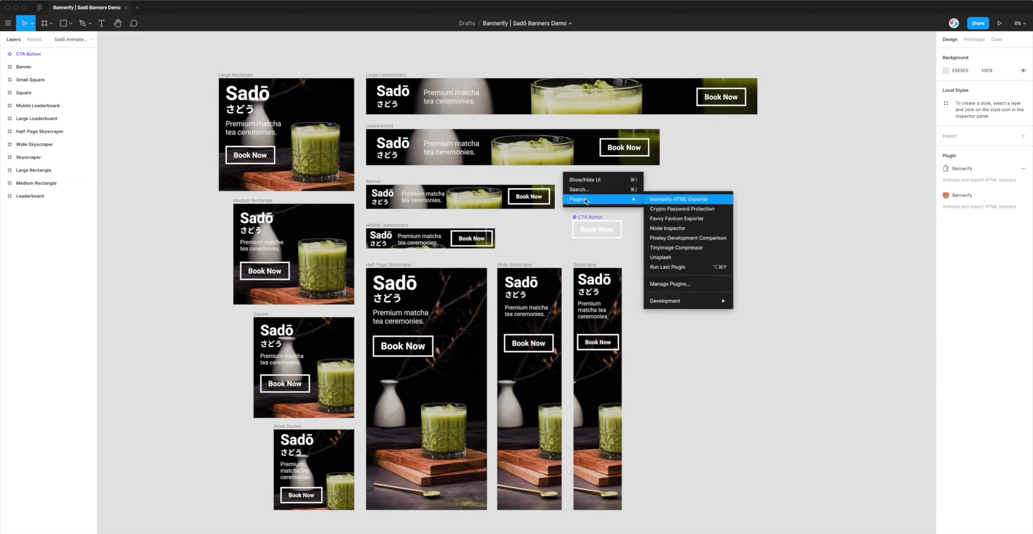
pyautogui.click(690, 200)
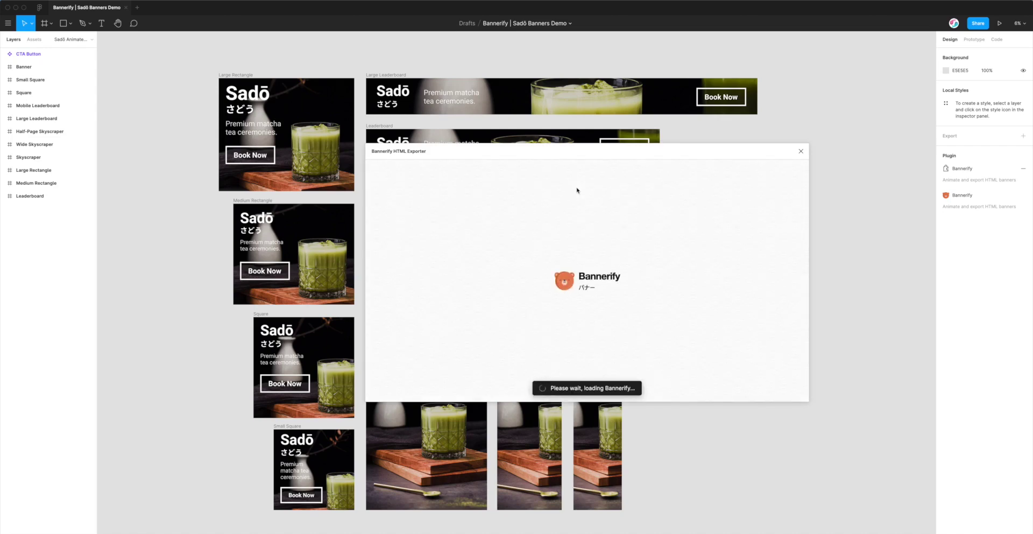
pyautogui.moveTo(570, 150); pyautogui.dragTo(584, 148)
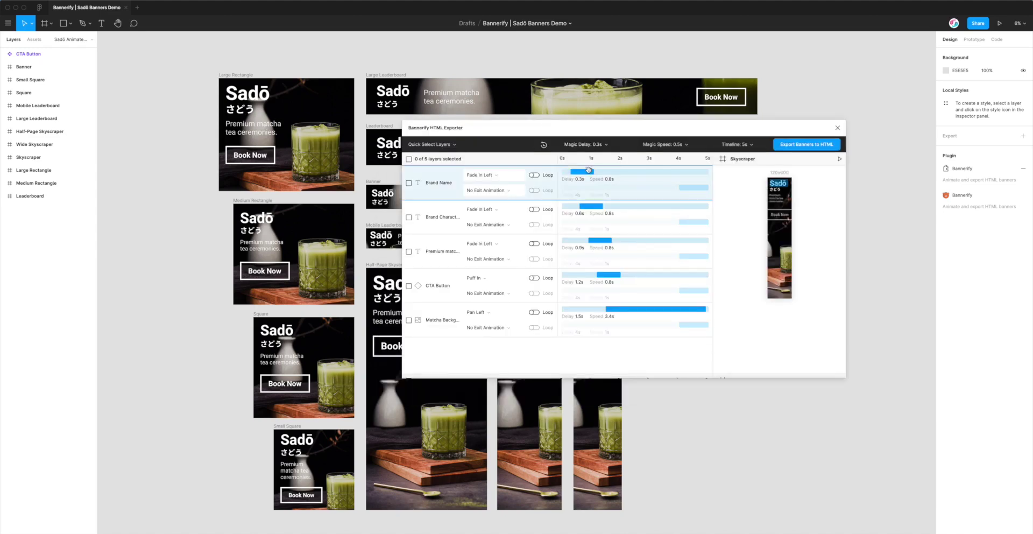
# Scroll through each size's entrance animations, replay the Wide Skyscraper preview, and return to Skyscraper
pyautogui.moveTo(595, 131); pyautogui.dragTo(582, 132)
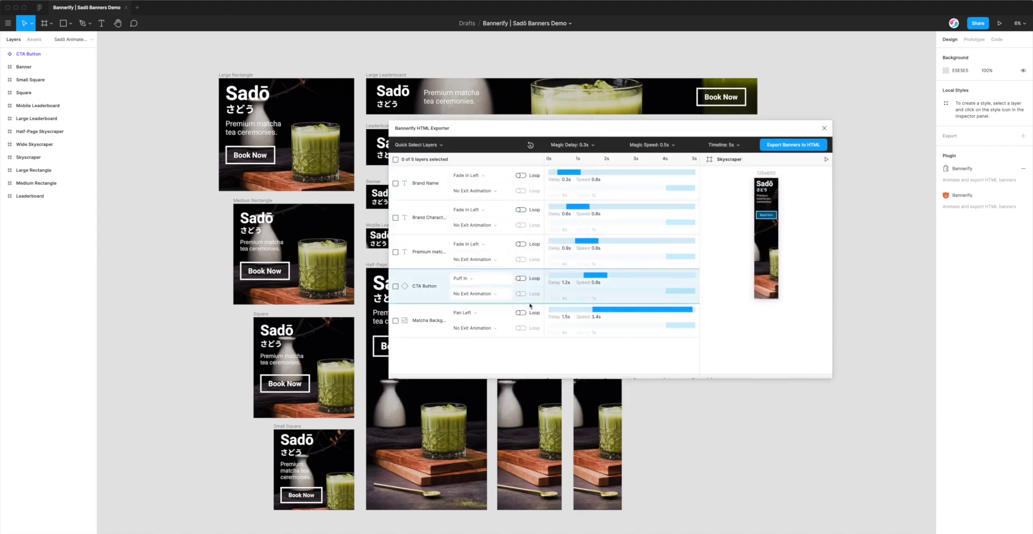
pyautogui.scroll(-5, 496, 263)
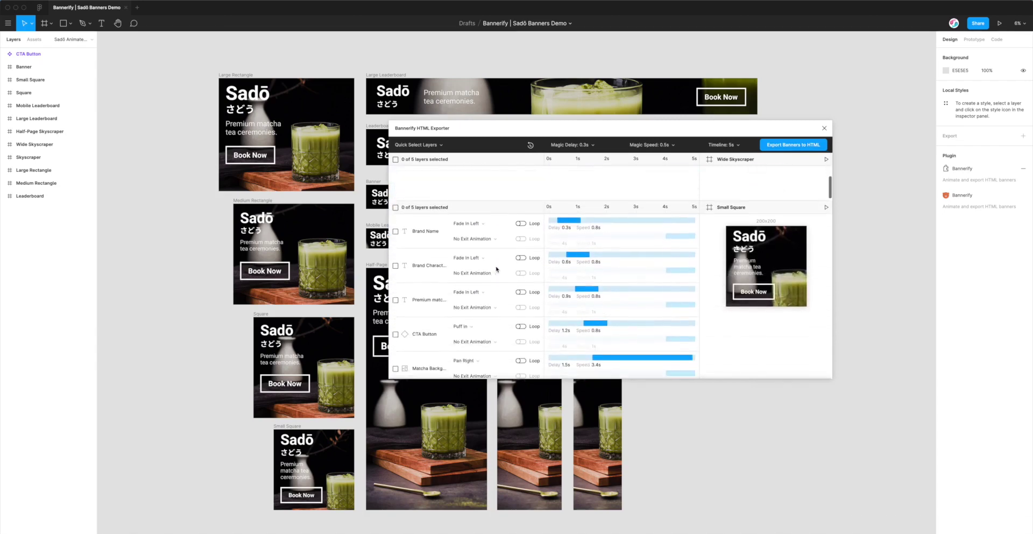
pyautogui.scroll(-3, 496, 269)
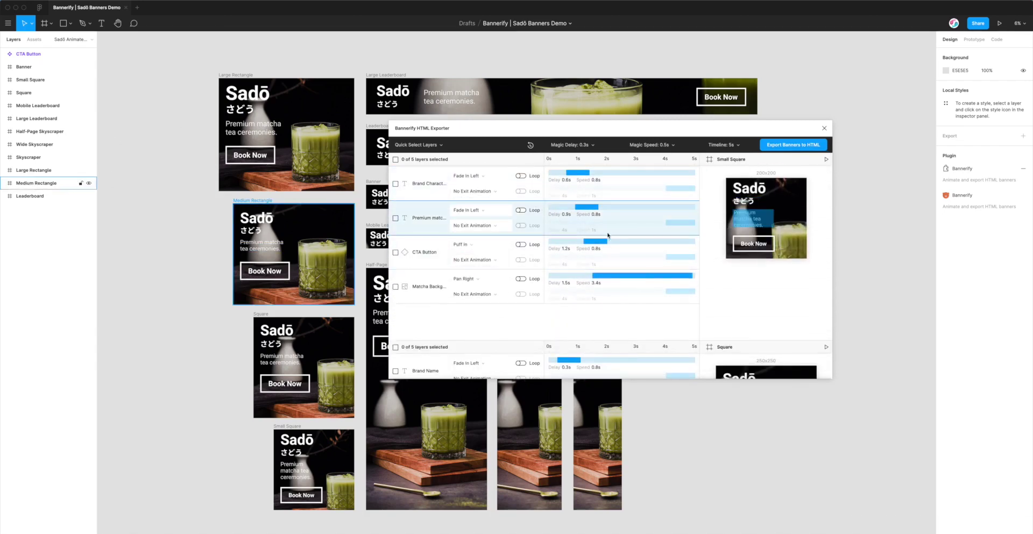
pyautogui.scroll(-8, 608, 235)
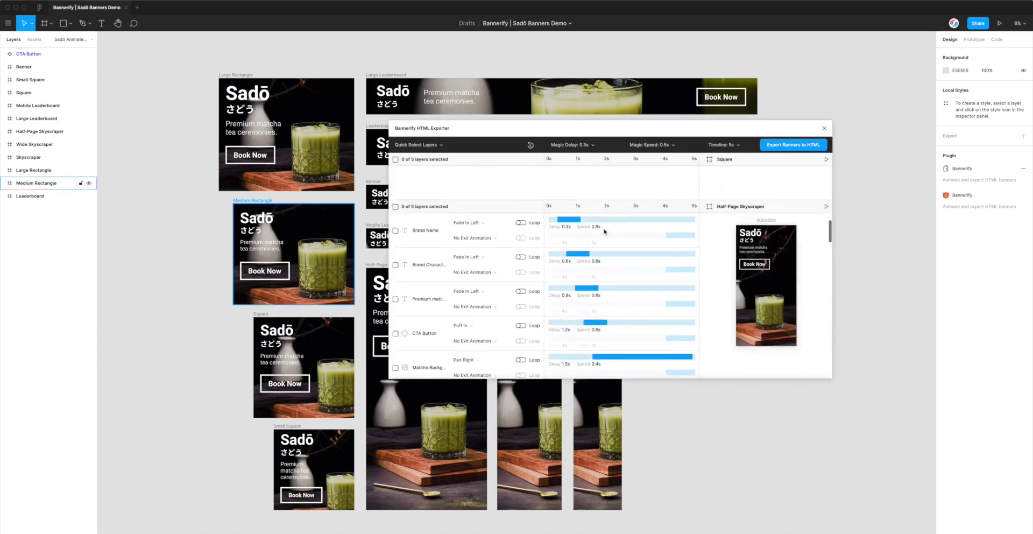
pyautogui.scroll(10, 605, 231)
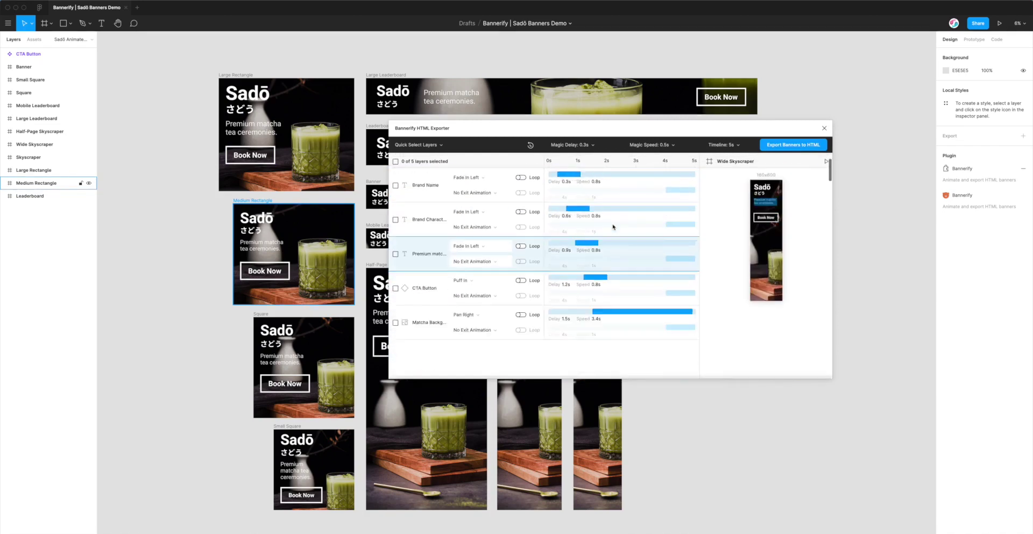
pyautogui.scroll(3, 613, 226)
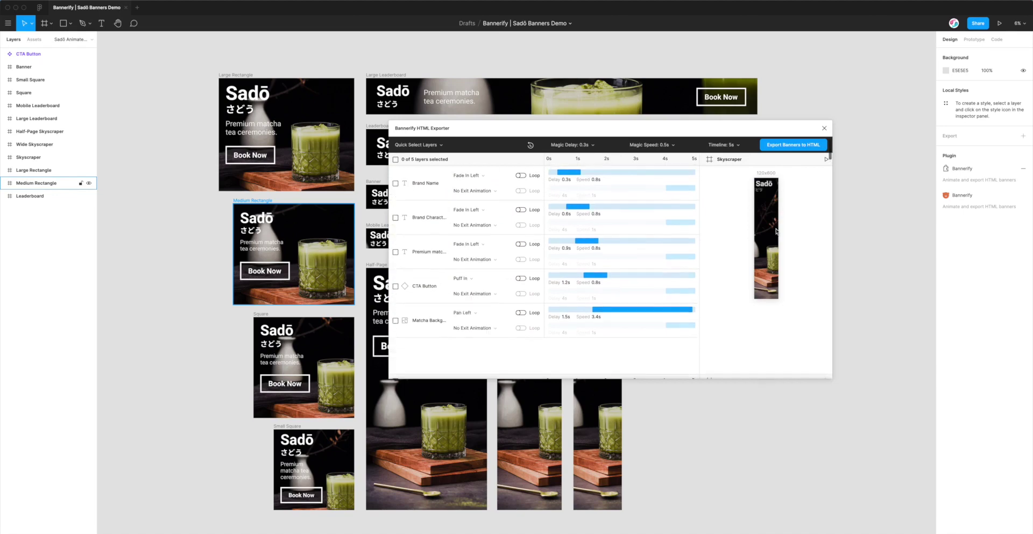
pyautogui.scroll(-5, 775, 232)
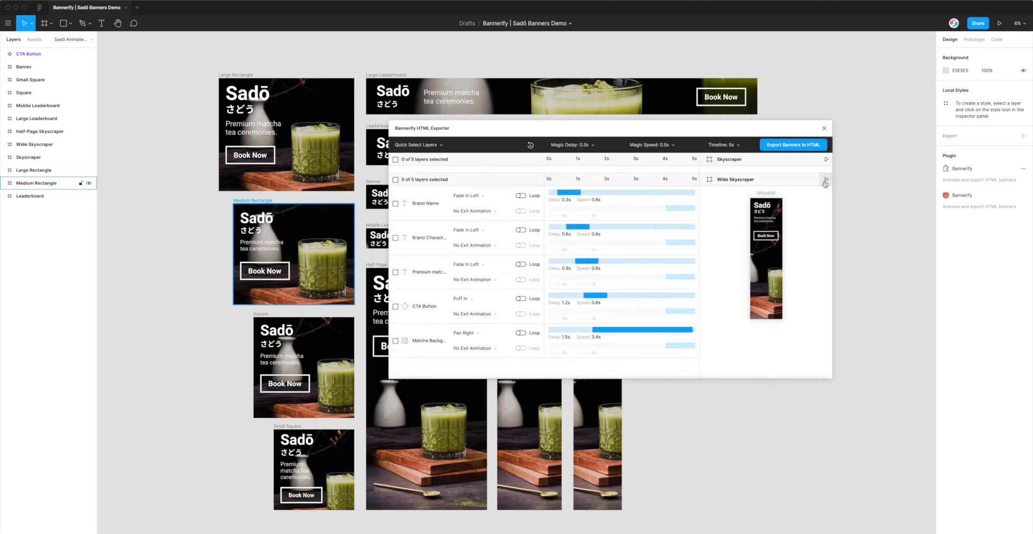
pyautogui.click(825, 181)
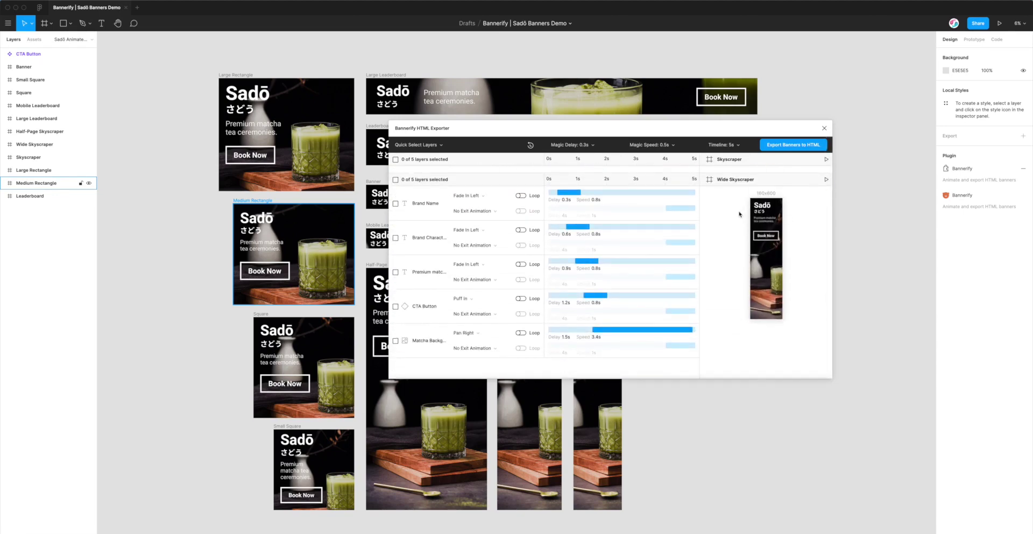
pyautogui.scroll(5, 739, 215)
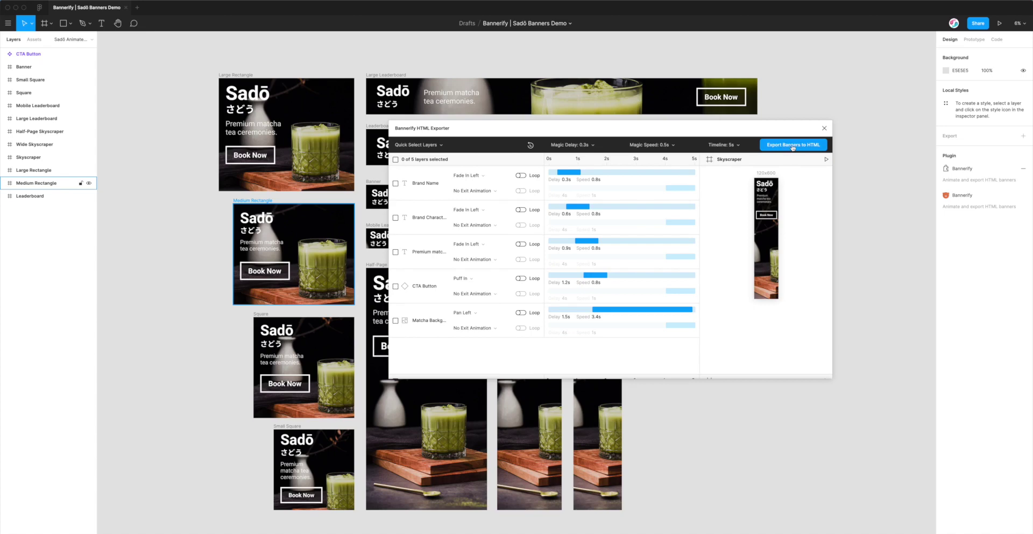
# Open the Export Banners to HTML settings and scroll through the export options
pyautogui.click(792, 146)
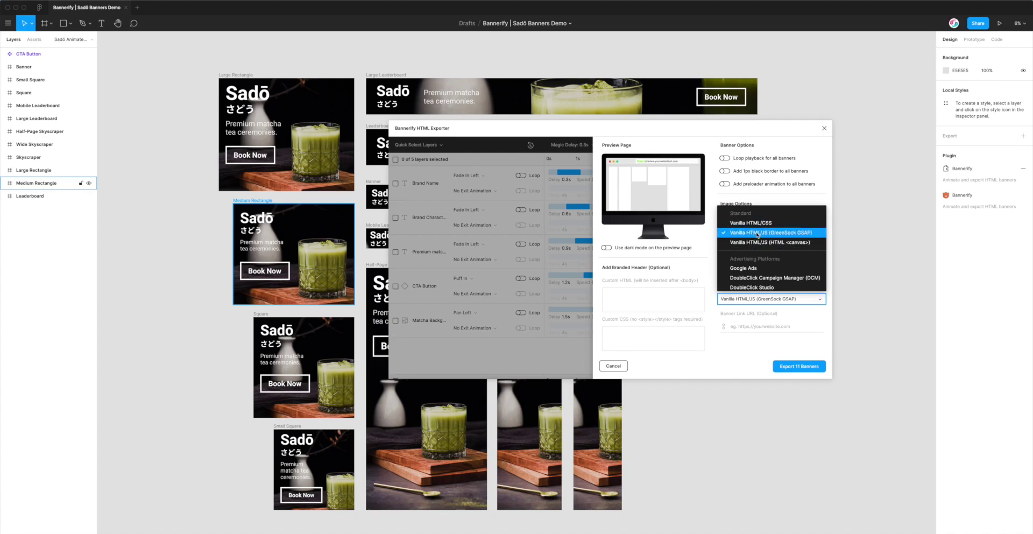
pyautogui.scroll(-1, 755, 248)
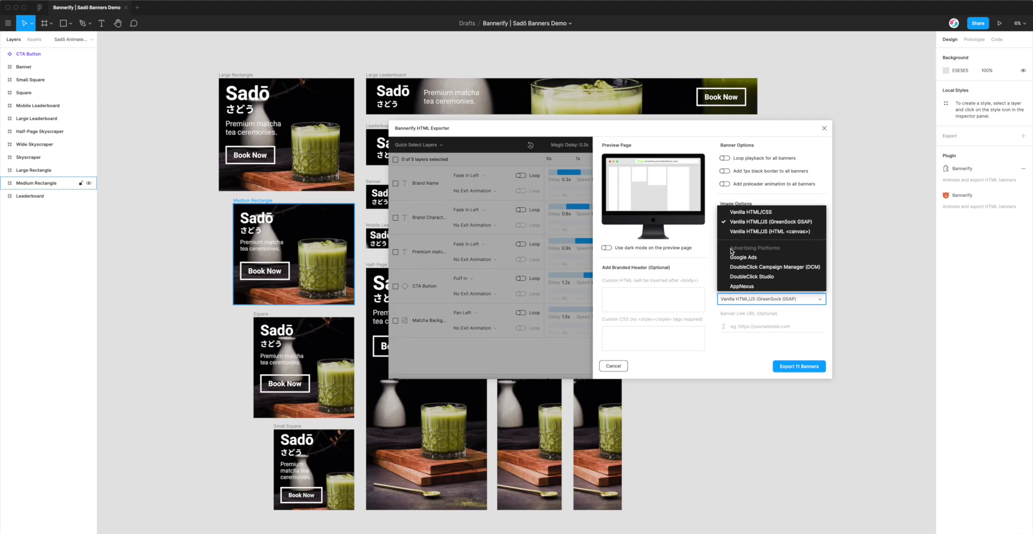
pyautogui.scroll(-1, 732, 251)
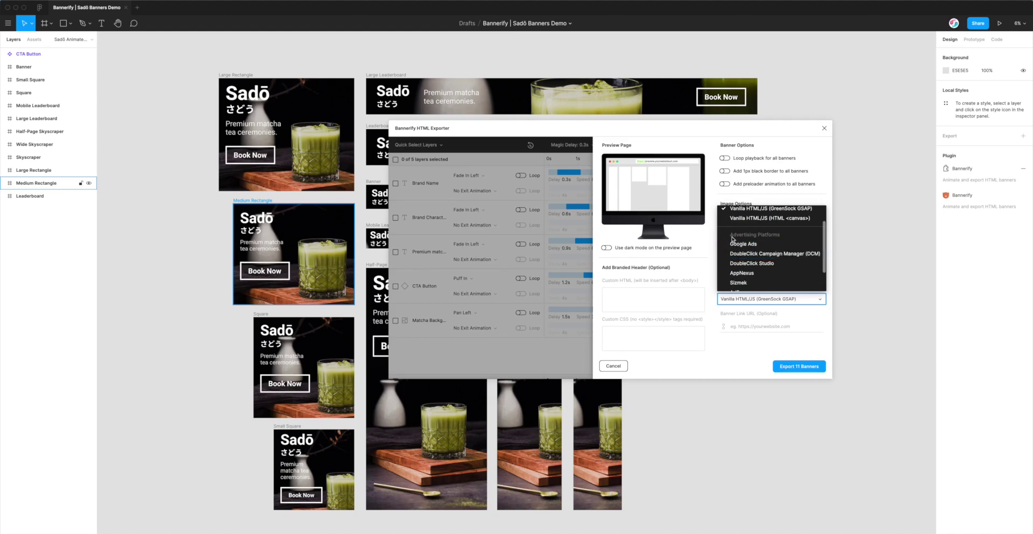
pyautogui.scroll(-1, 759, 239)
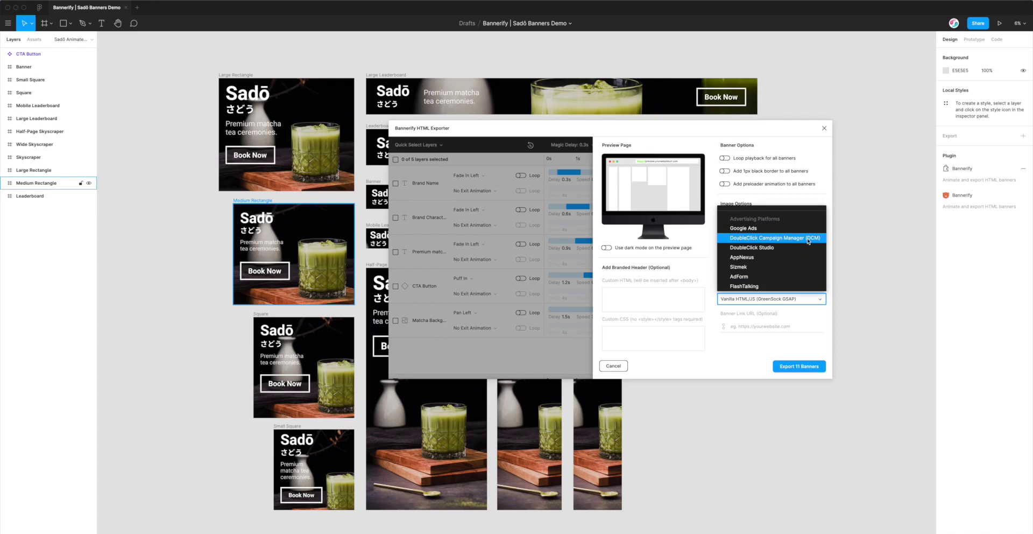
# Try Vanilla HTML/JS (GreenSock GSAP), then settle on DoubleClick Campaign Manager (DCM) as the platform
pyautogui.click(758, 238)
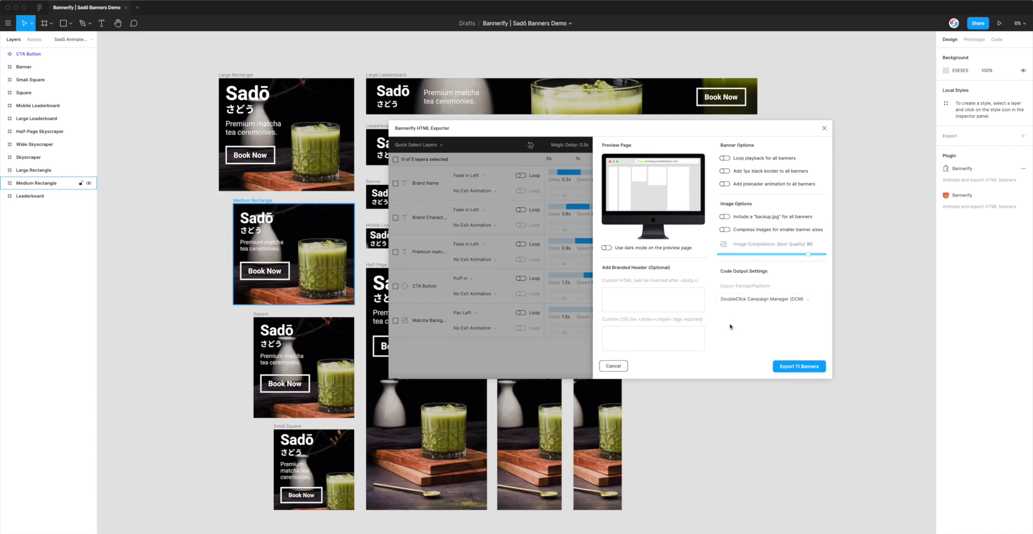
pyautogui.click(742, 298)
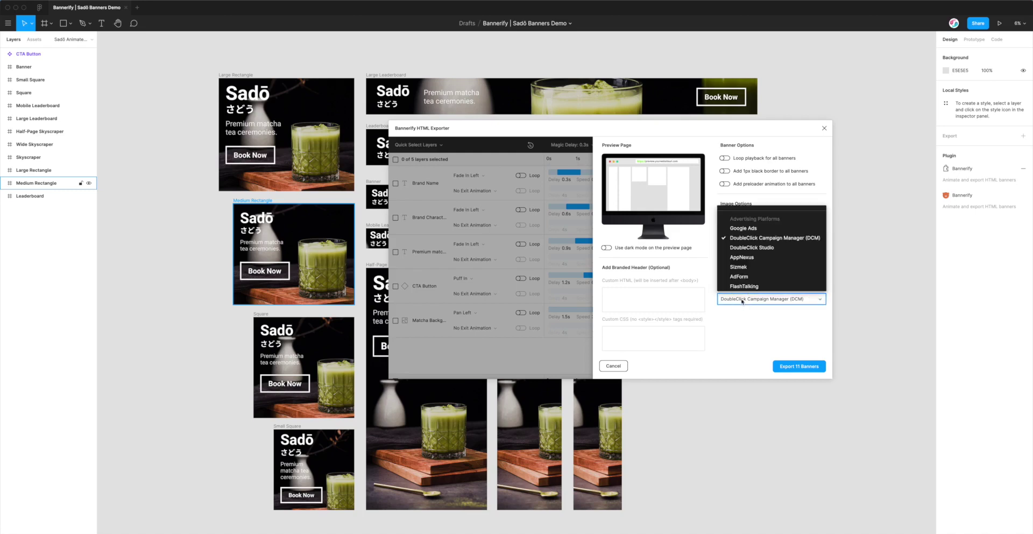
pyautogui.scroll(3, 753, 237)
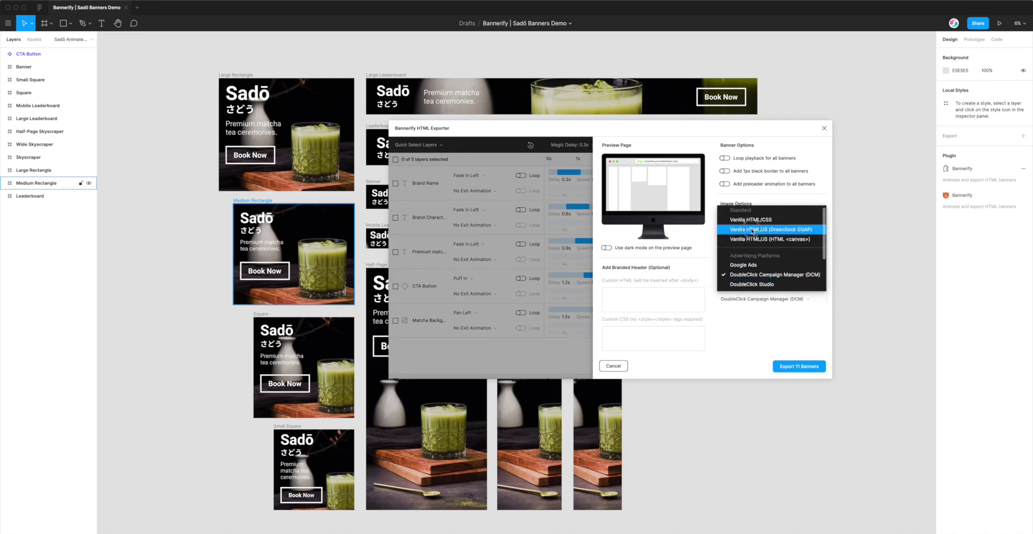
pyautogui.click(755, 230)
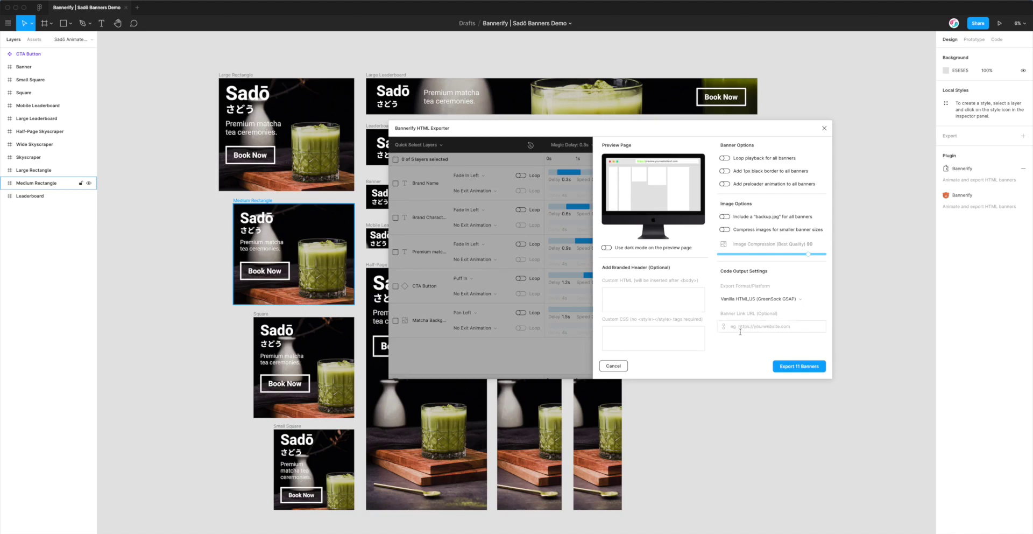
pyautogui.click(741, 301)
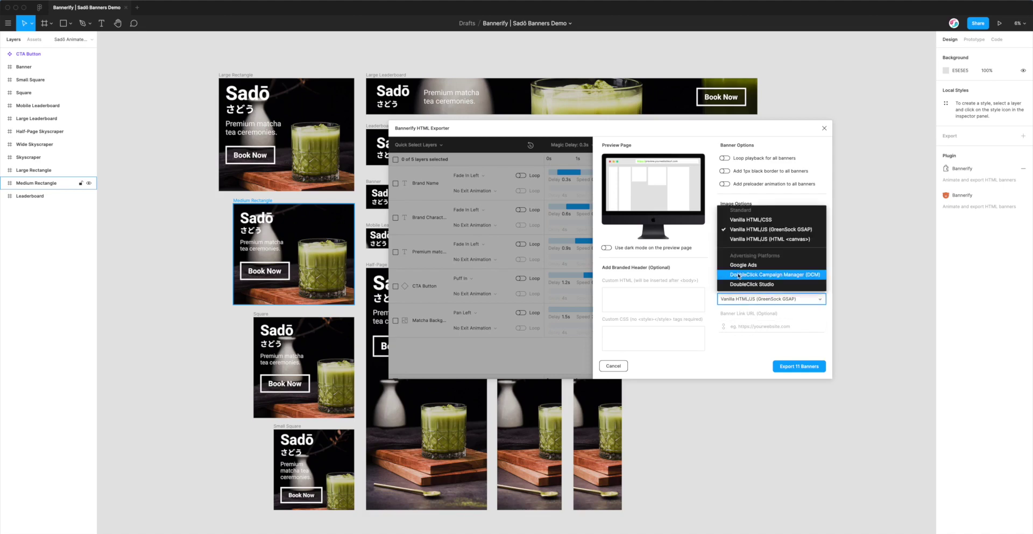
pyautogui.click(774, 275)
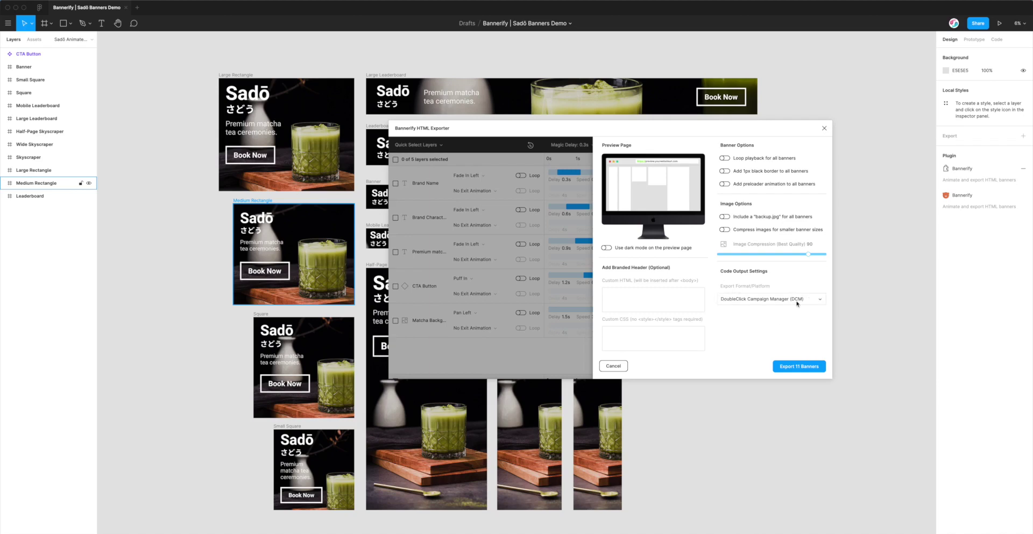
# Export all 11 banners and save the resulting DCM zip to the Desktop
pyautogui.click(800, 367)
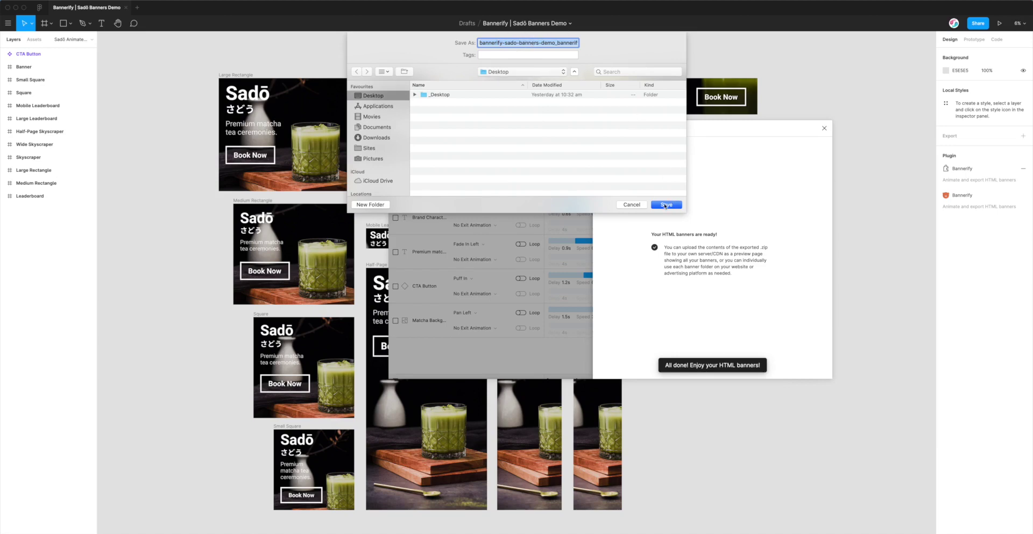
pyautogui.click(668, 206)
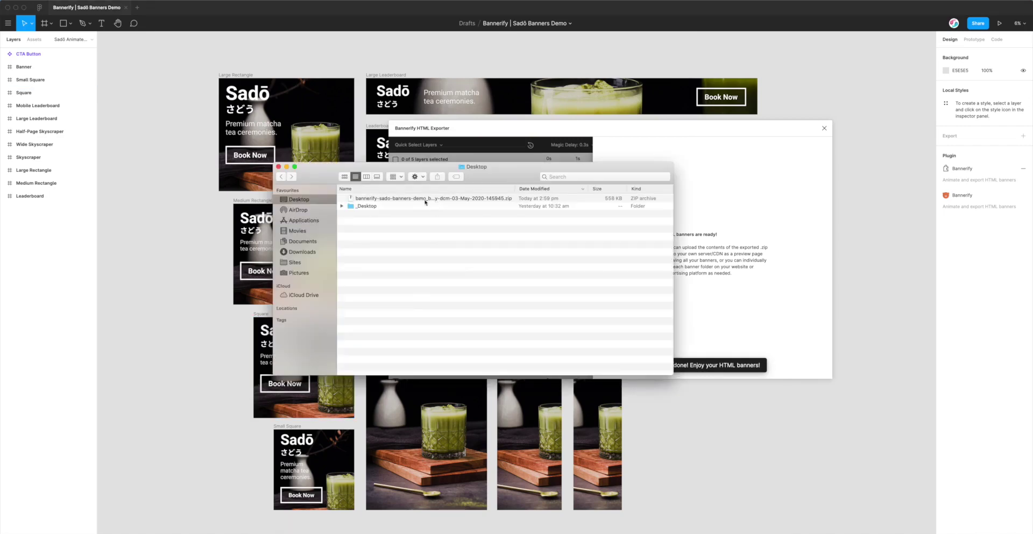
# Unzip the bannerify export on the Desktop, open its folder, and select index.html
pyautogui.click(424, 199)
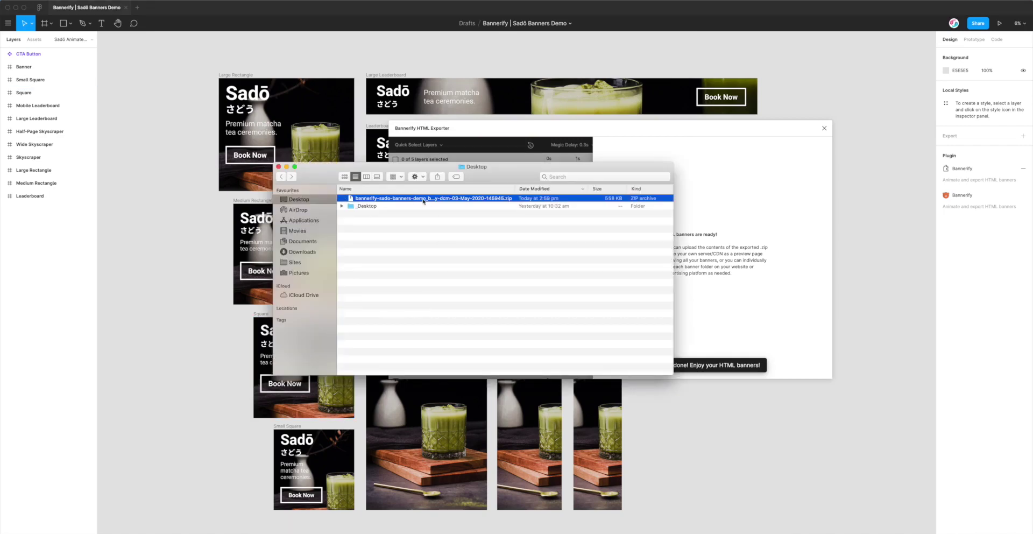
pyautogui.doubleClick(415, 199)
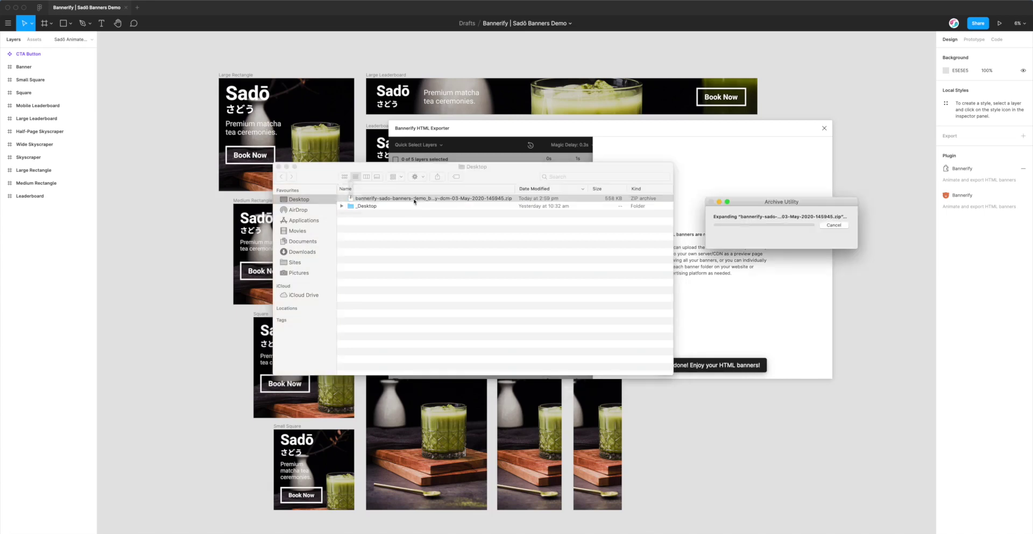
pyautogui.doubleClick(399, 199)
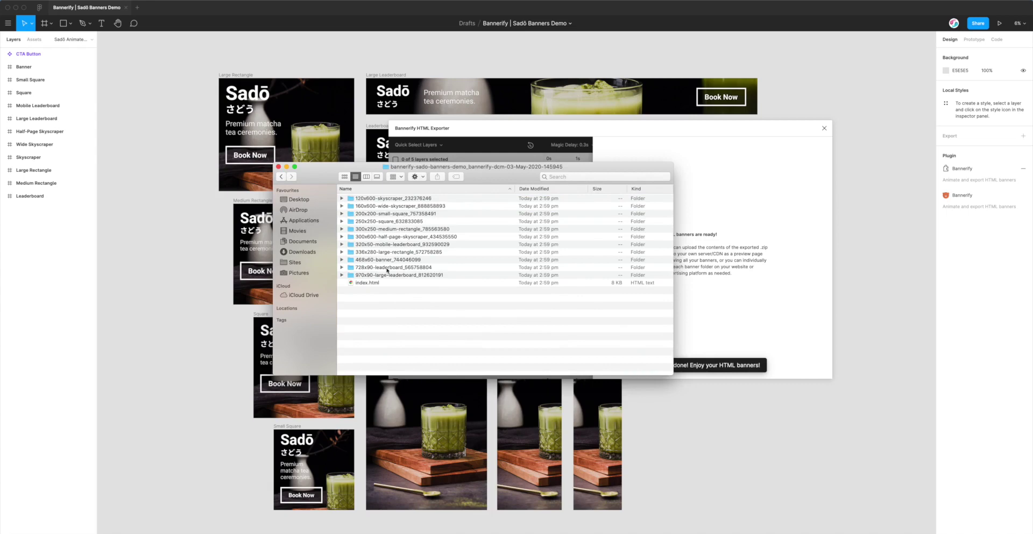
pyautogui.moveTo(473, 175); pyautogui.dragTo(346, 103)
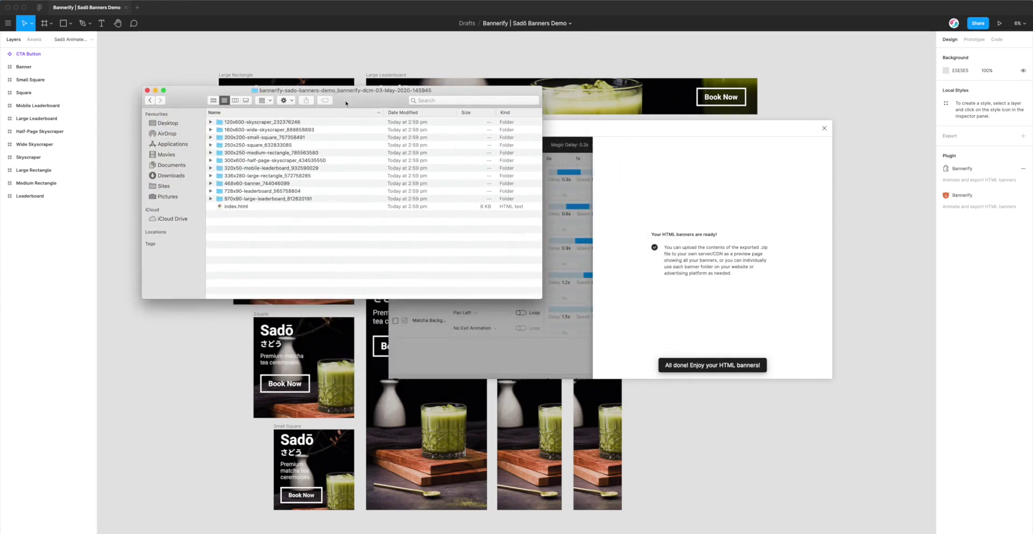
pyautogui.click(269, 122)
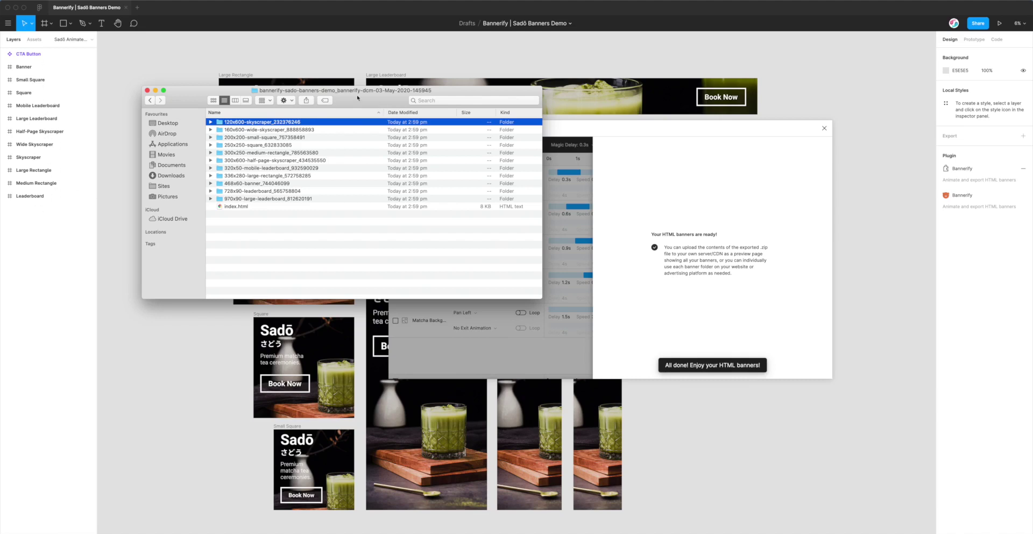
pyautogui.moveTo(357, 97); pyautogui.dragTo(385, 97)
pyautogui.click(286, 206)
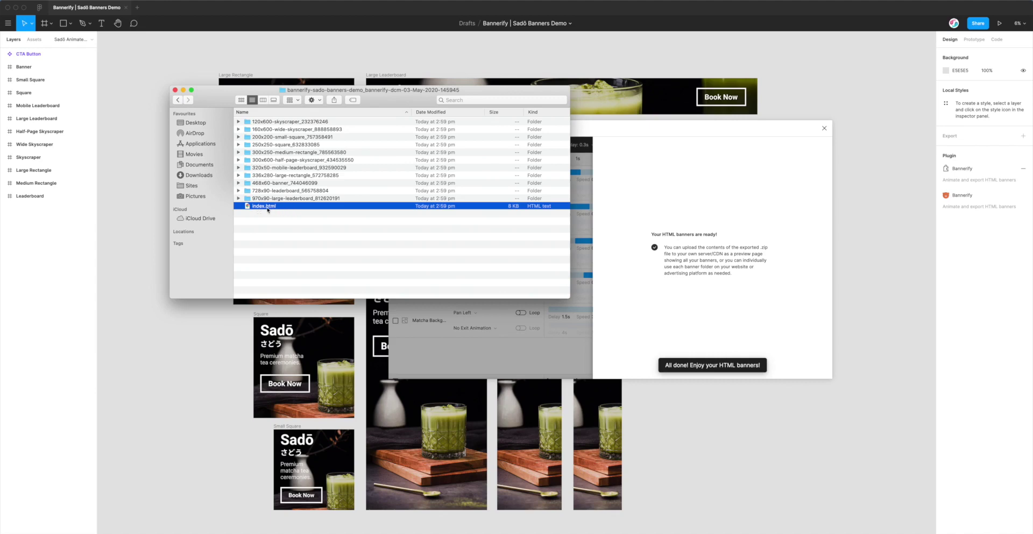
pyautogui.moveTo(265, 210); pyautogui.dragTo(266, 210)
# Open index.html in Chrome and replay all the banner animations twice
pyautogui.doubleClick(279, 209)
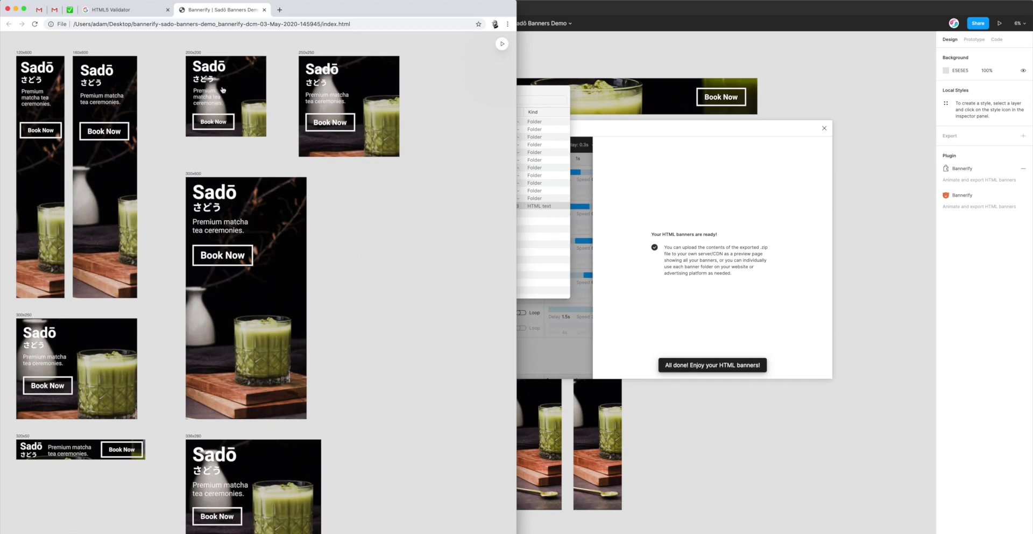
pyautogui.click(501, 45)
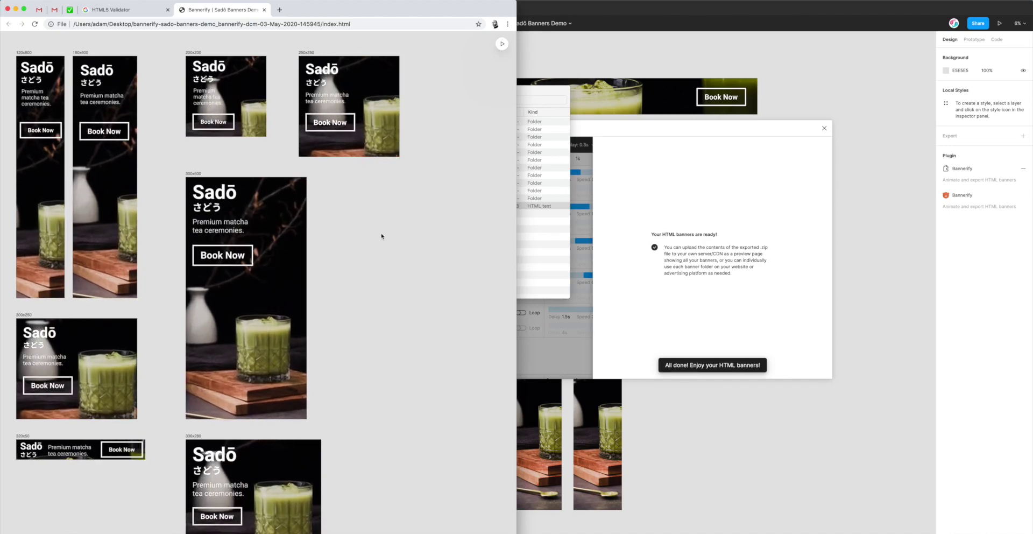
pyautogui.click(502, 44)
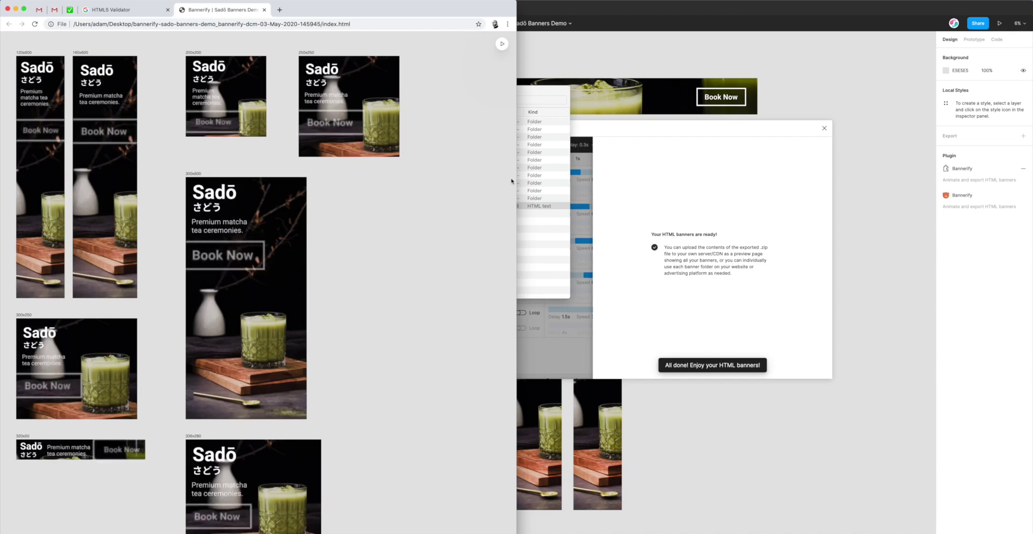
# Bring the banners Finder window back and select the 300x250 medium rectangle folder
pyautogui.click(523, 96)
pyautogui.moveTo(524, 96); pyautogui.dragTo(551, 100)
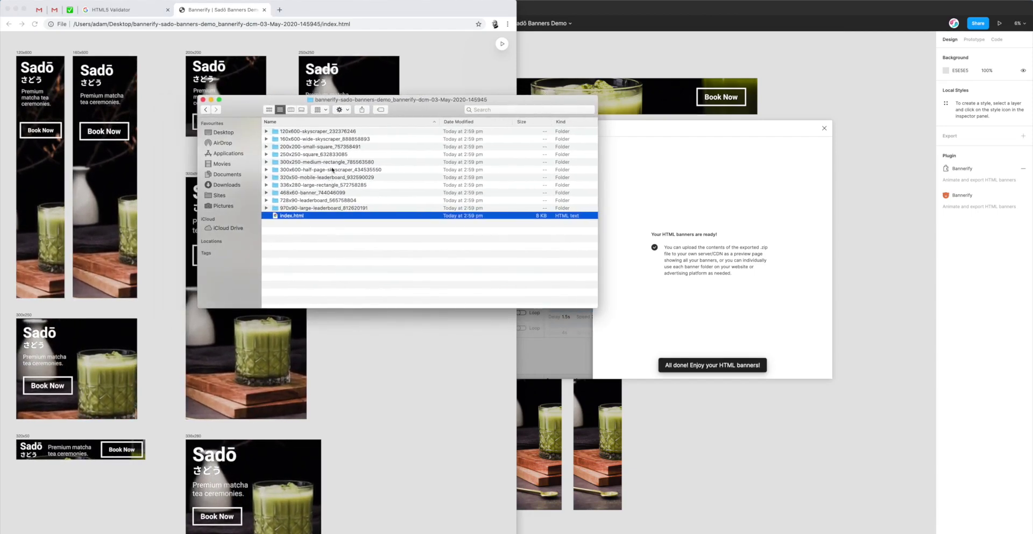
pyautogui.click(324, 161)
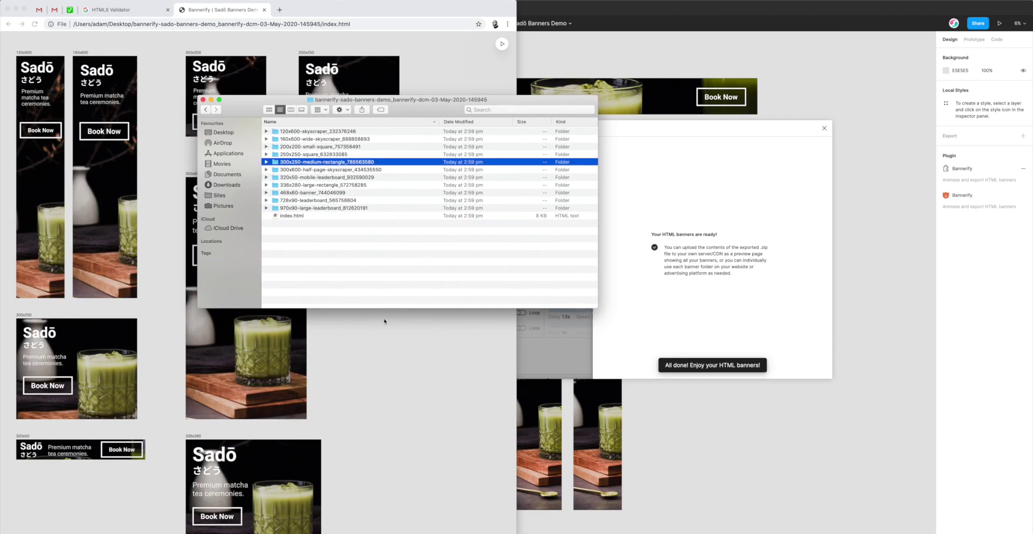
# Launch VS Code, drag the 300x250-medium-rectangle folder into it, and open its index.html
pyautogui.click(352, 528)
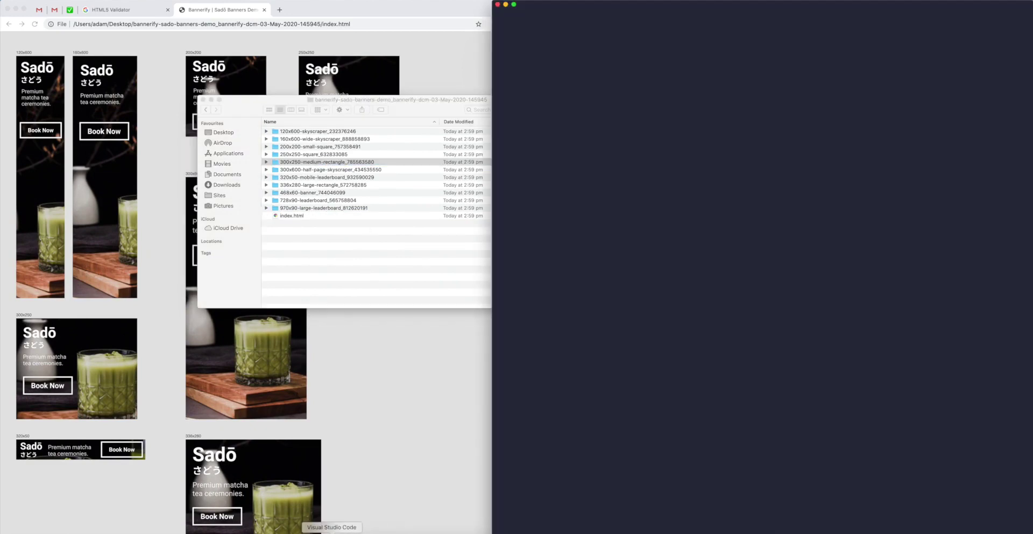
pyautogui.moveTo(305, 163); pyautogui.dragTo(603, 155)
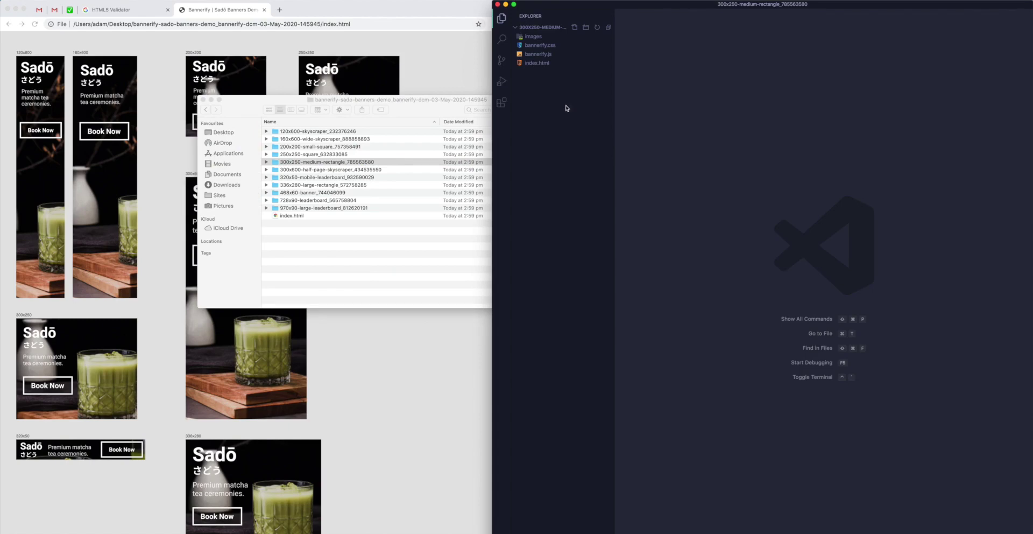
pyautogui.moveTo(533, 63); pyautogui.dragTo(528, 70)
pyautogui.press('super+Tab')
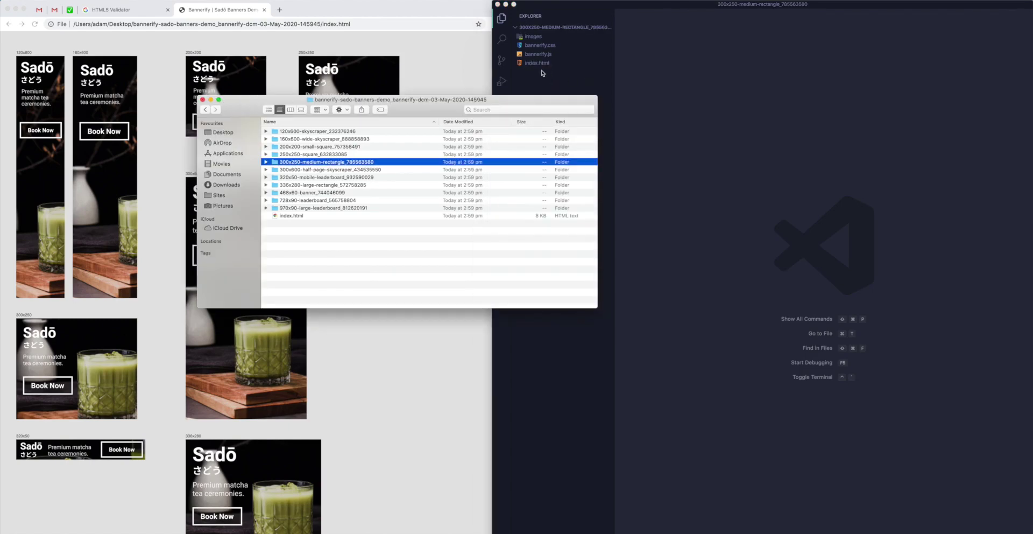
pyautogui.click(537, 63)
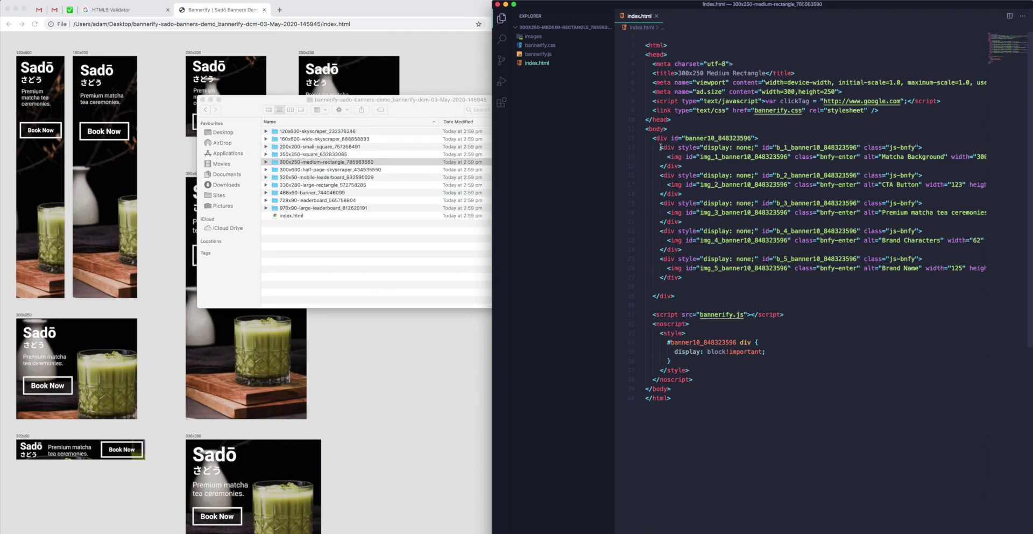
# Highlight the image div blocks in index.html, scroll through bannerify.css, then open bannerify.js
pyautogui.moveTo(660, 147); pyautogui.dragTo(681, 277)
pyautogui.click(694, 277)
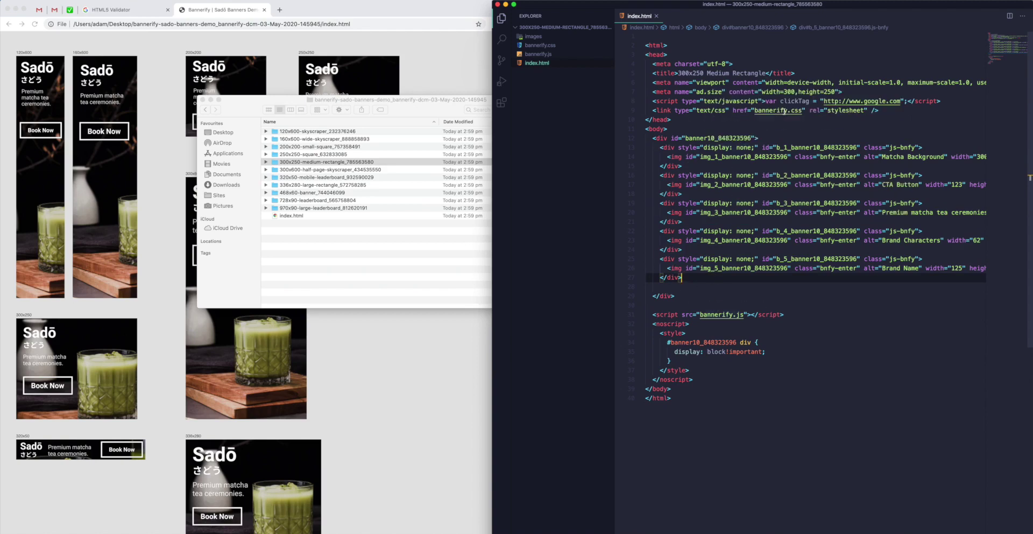
pyautogui.click(539, 45)
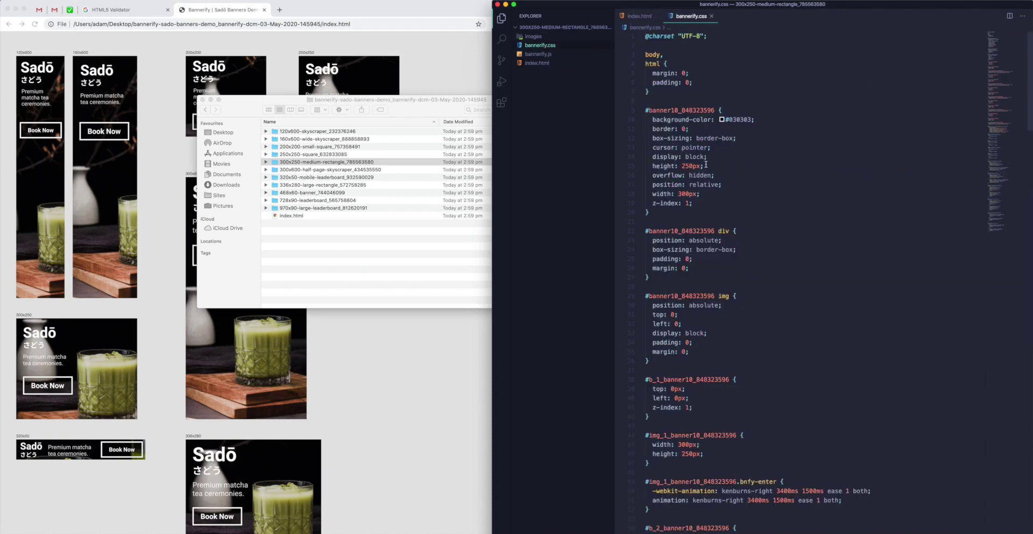
pyautogui.scroll(-15, 683, 267)
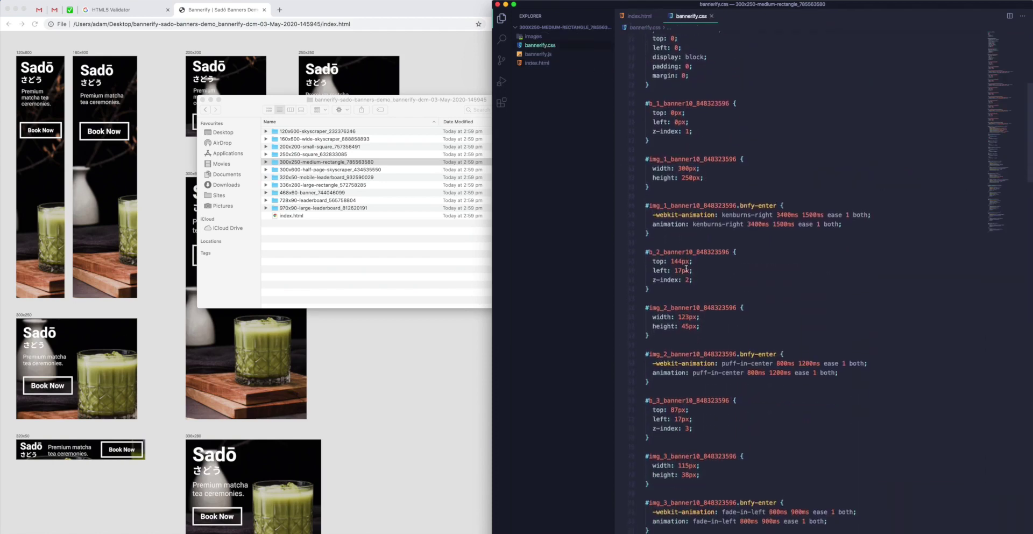
pyautogui.scroll(-20, 686, 268)
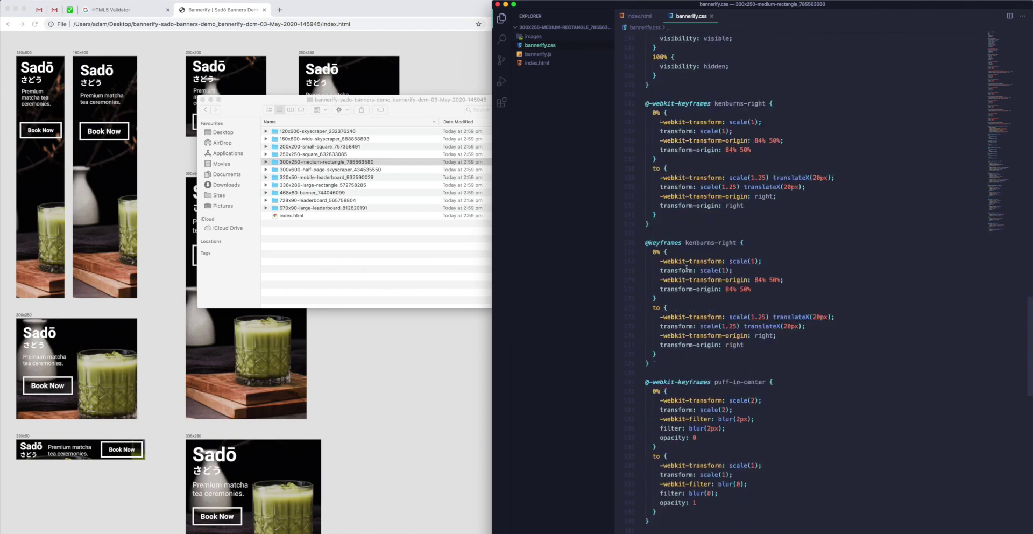
pyautogui.scroll(20, 686, 267)
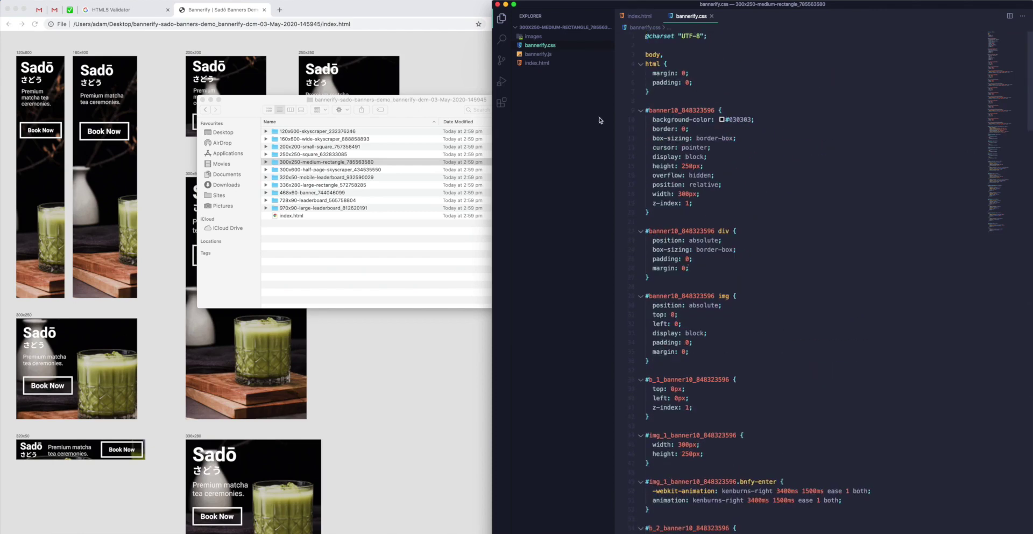
pyautogui.click(537, 54)
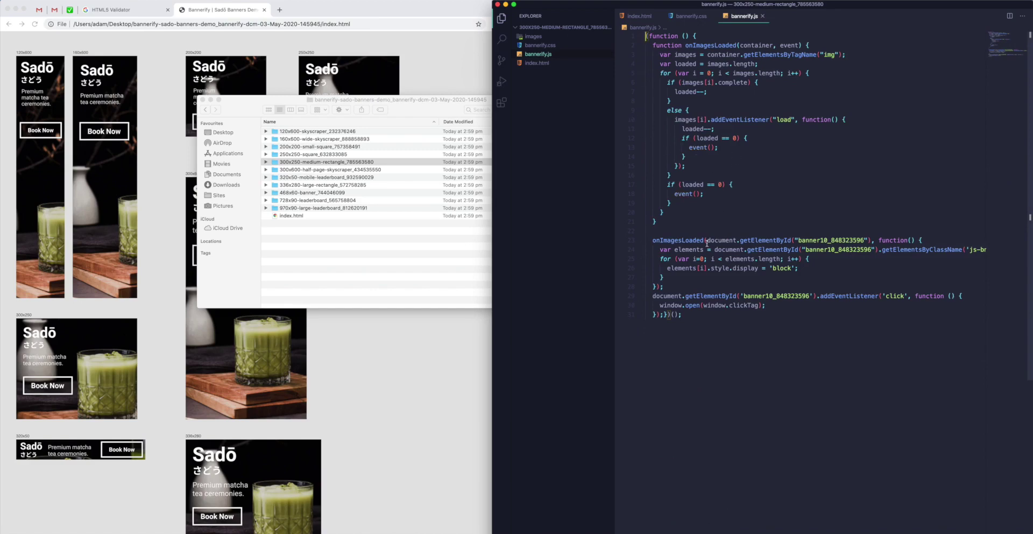
# In bannerify.js, highlight the click handler and its window.clickTag reference
pyautogui.moveTo(692, 315); pyautogui.dragTo(646, 296)
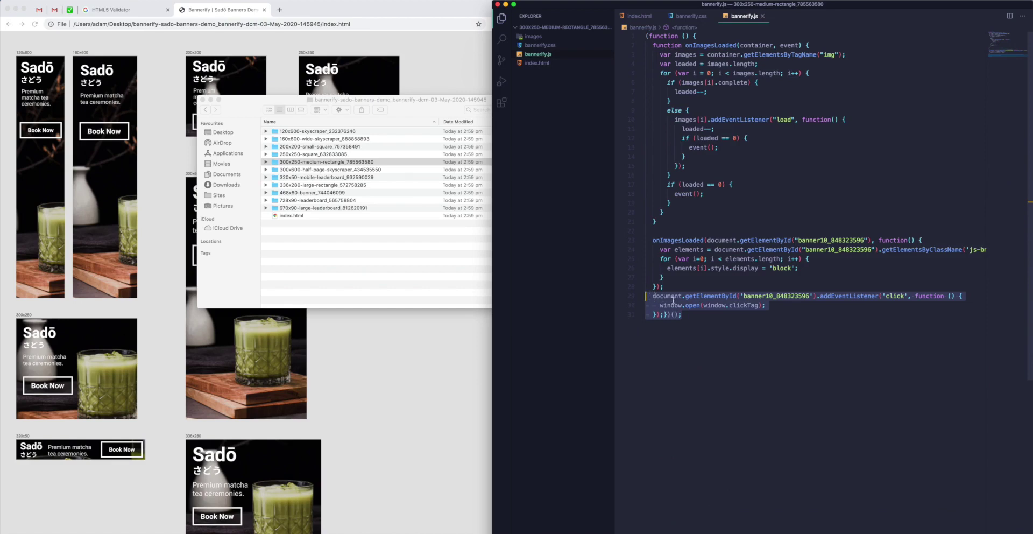
pyautogui.press('Right')
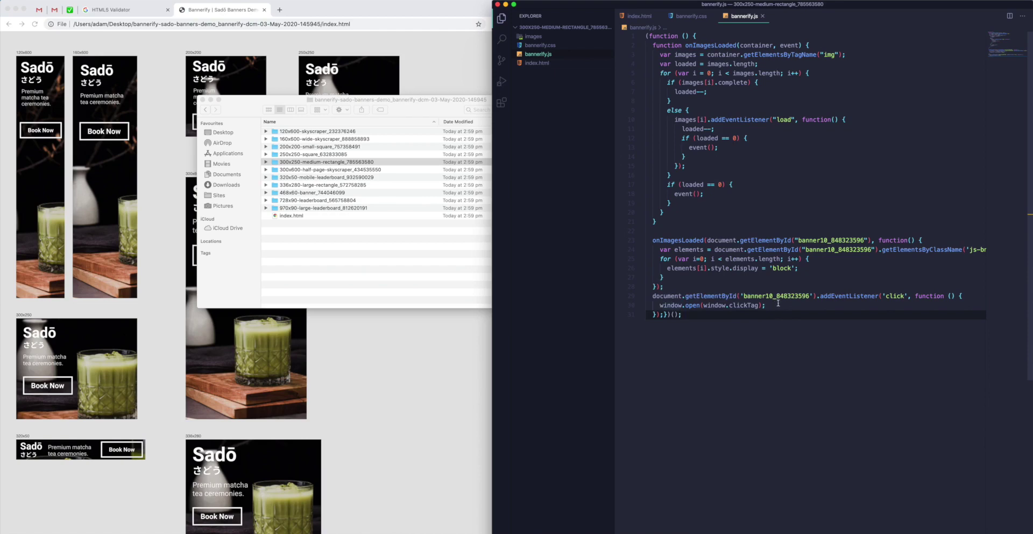
pyautogui.moveTo(760, 305); pyautogui.dragTo(704, 305)
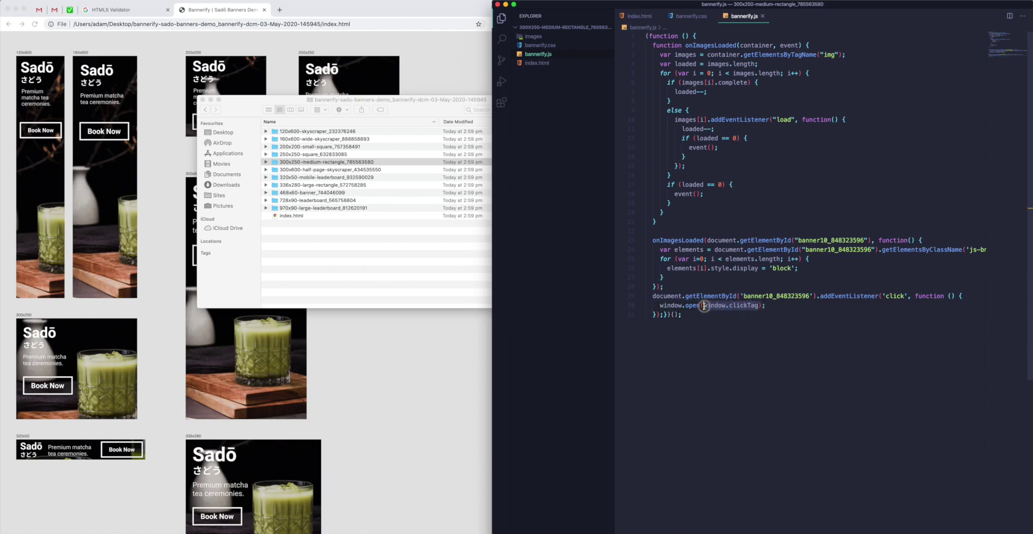
pyautogui.click(703, 305)
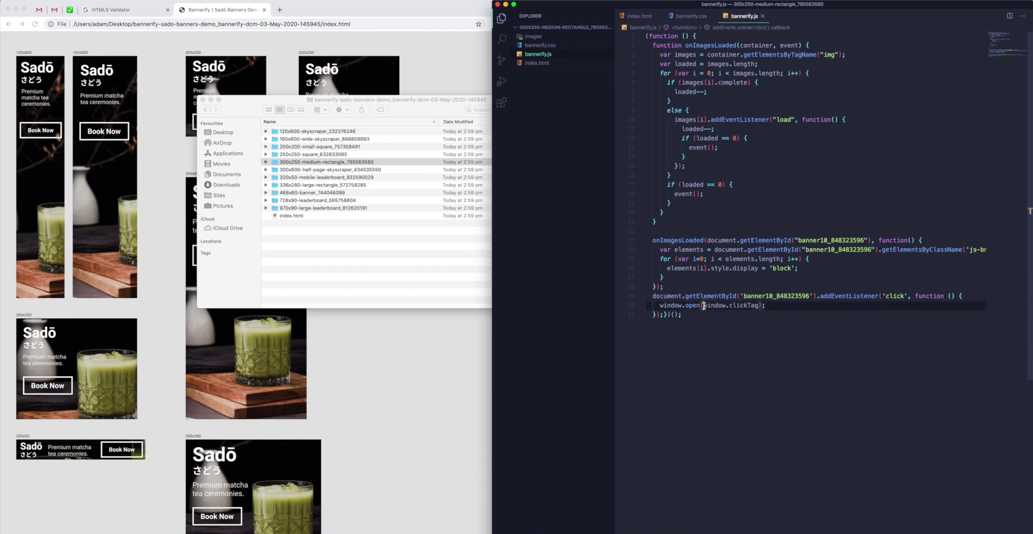
pyautogui.moveTo(703, 305); pyautogui.dragTo(760, 305)
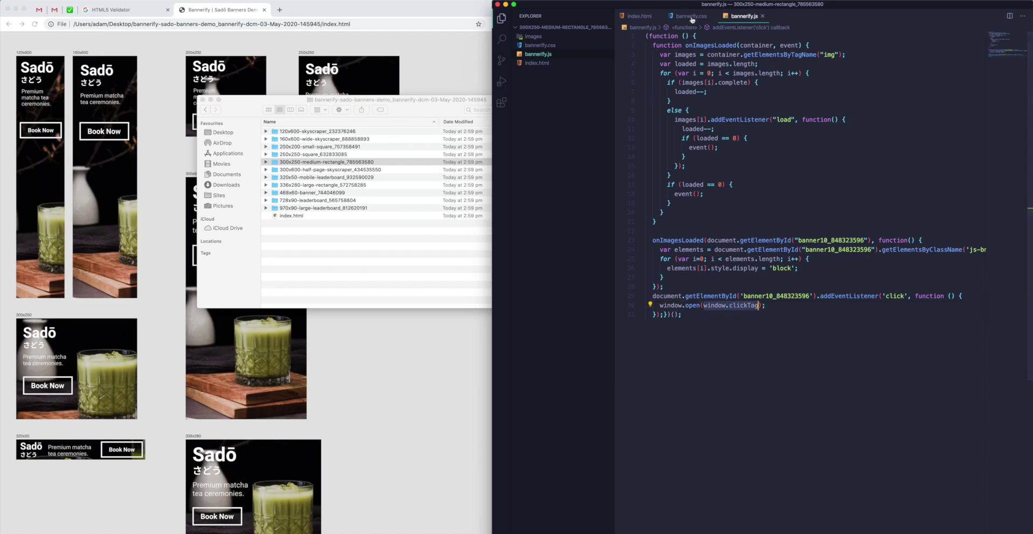
pyautogui.click(637, 18)
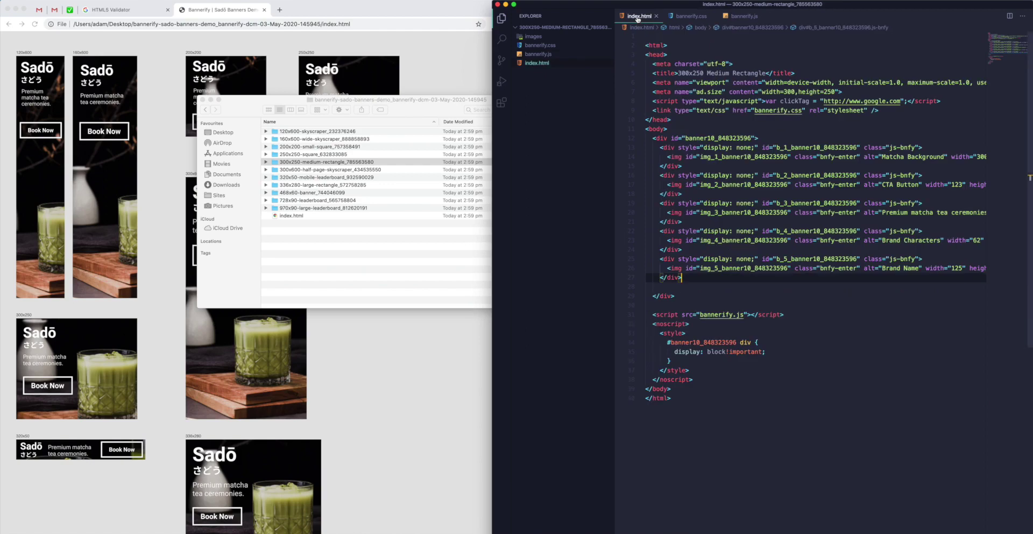
pyautogui.moveTo(652, 101); pyautogui.dragTo(942, 101)
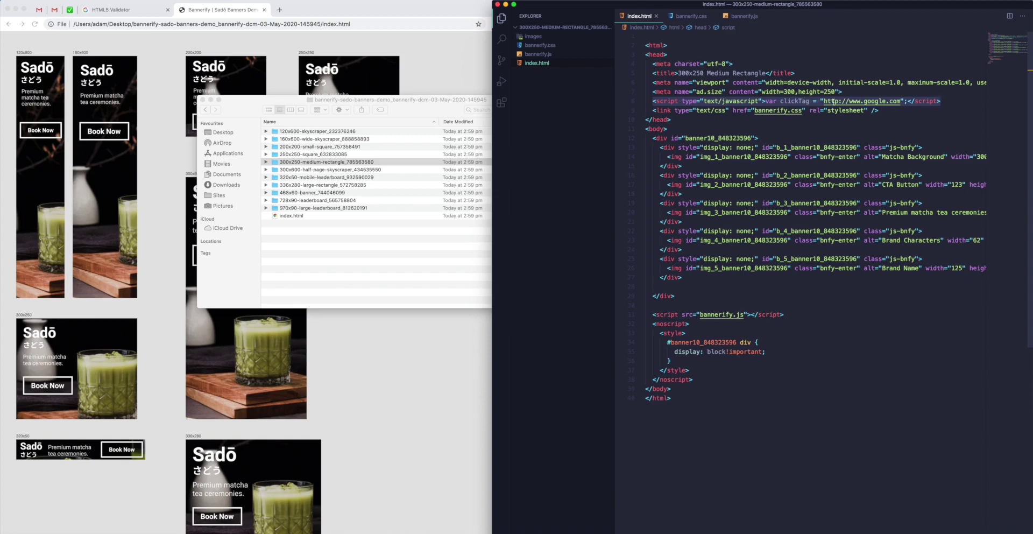
pyautogui.click(865, 101)
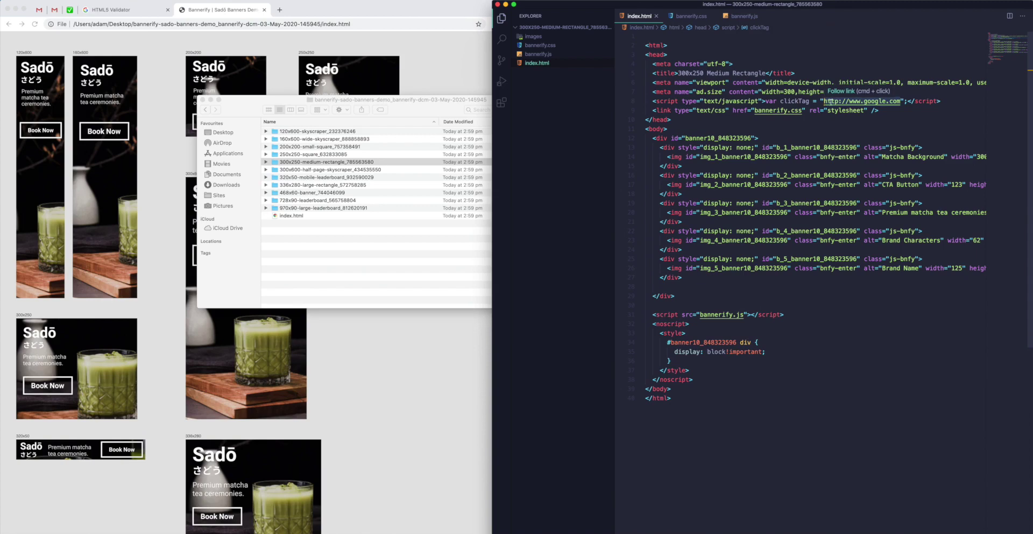
pyautogui.click(824, 101)
pyautogui.moveTo(899, 102); pyautogui.dragTo(902, 101)
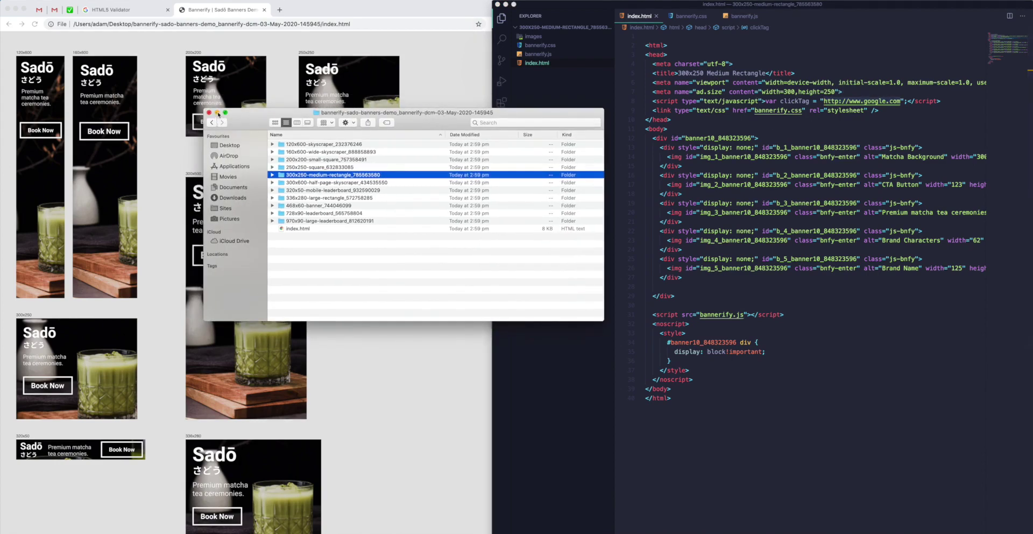
pyautogui.click(217, 113)
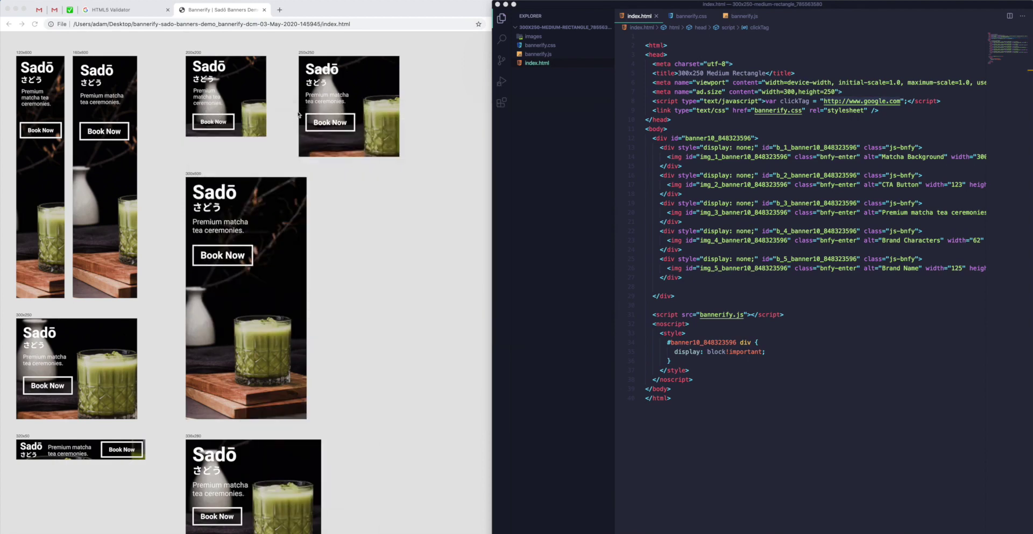
pyautogui.click(287, 106)
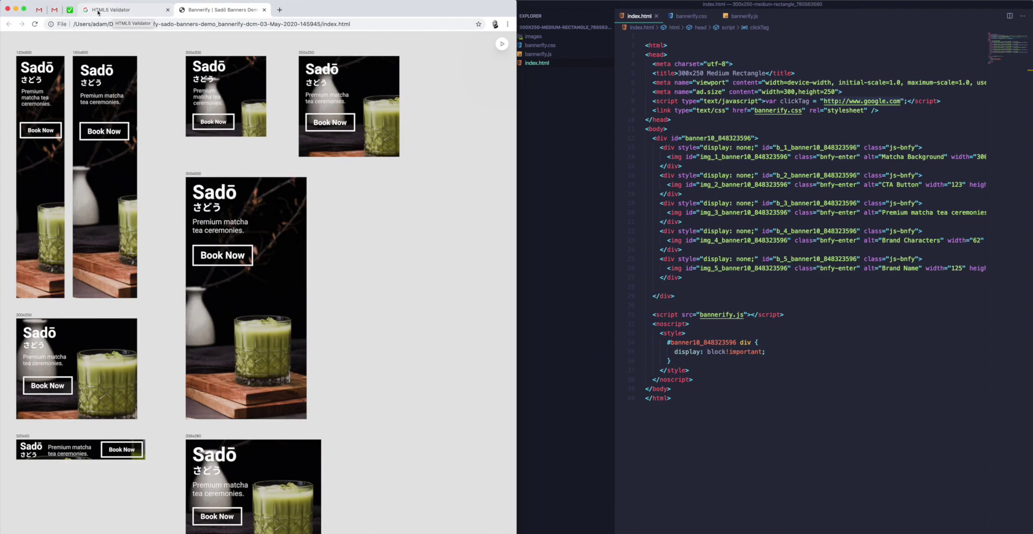
# Switch Chrome to the HTML5 Validator's Asset Validation page and bring up Finder from the Dock
pyautogui.click(100, 10)
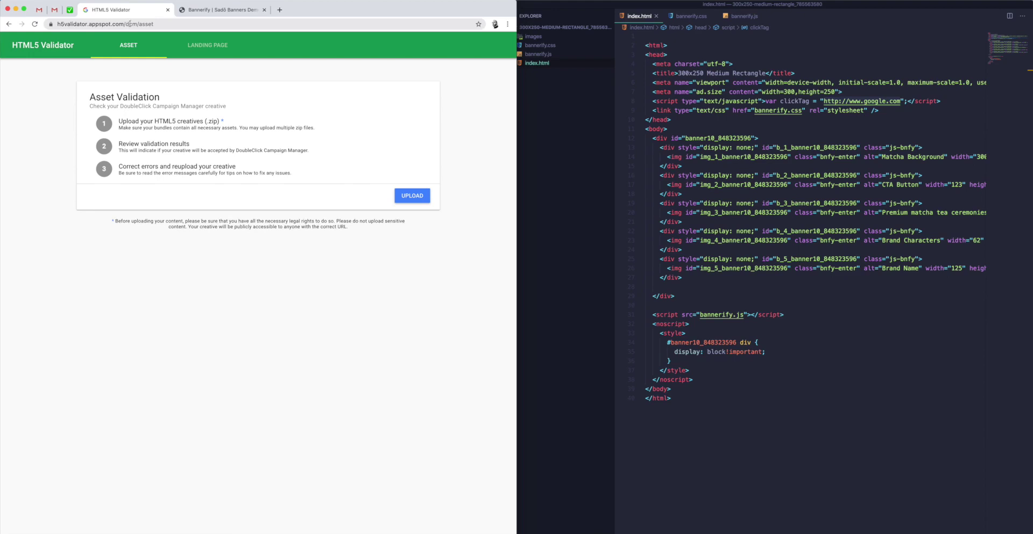
pyautogui.click(361, 74)
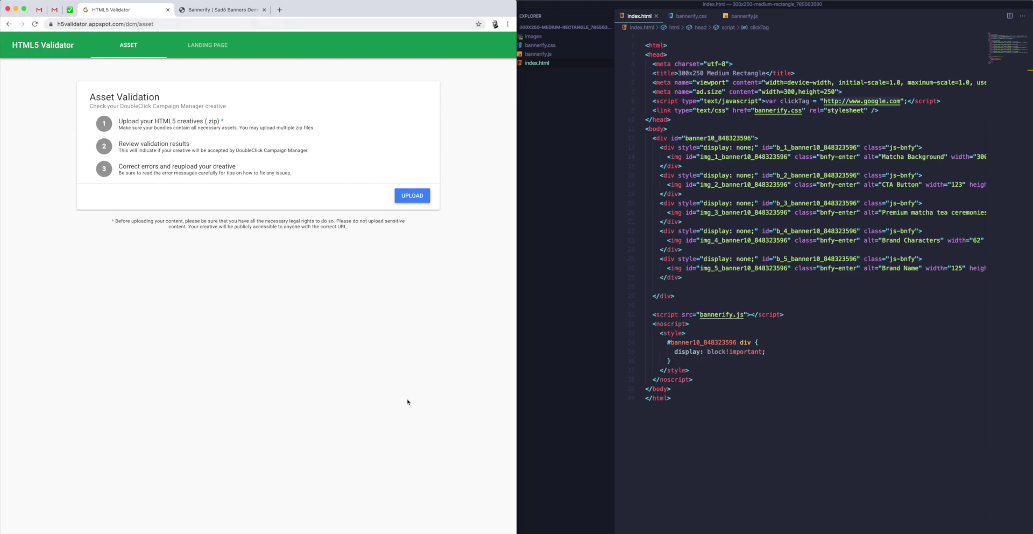
# Compress the four files in 300x250-medium-rectangle_785563580 into Archive.zip and return to the validator's upload
pyautogui.click(278, 530)
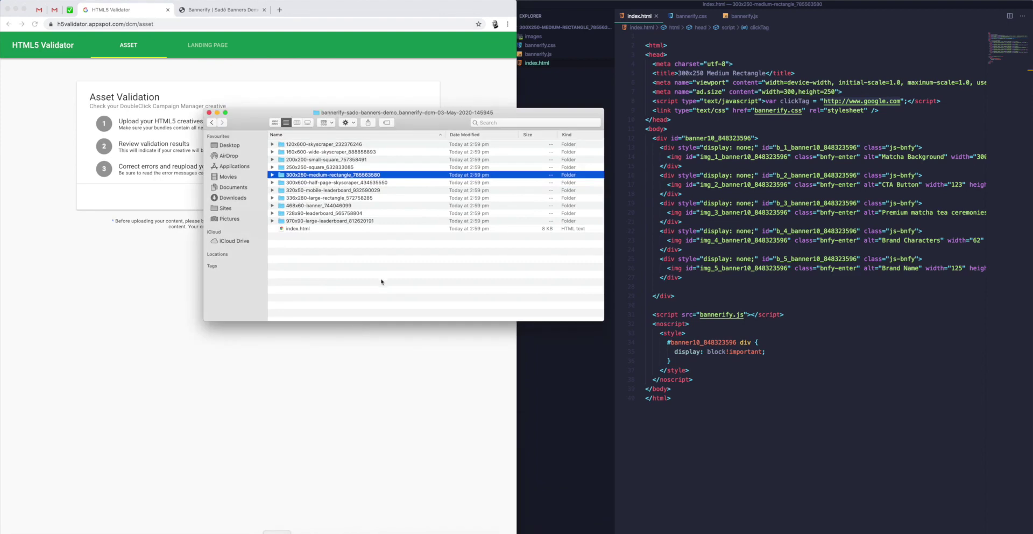
pyautogui.doubleClick(331, 175)
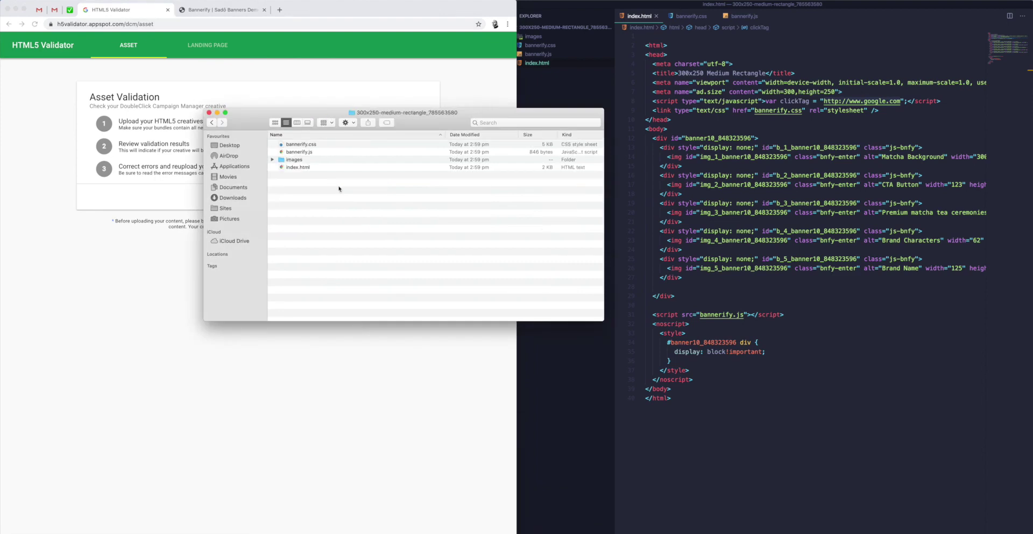
pyautogui.moveTo(339, 188); pyautogui.dragTo(305, 149)
pyautogui.rightClick(315, 146)
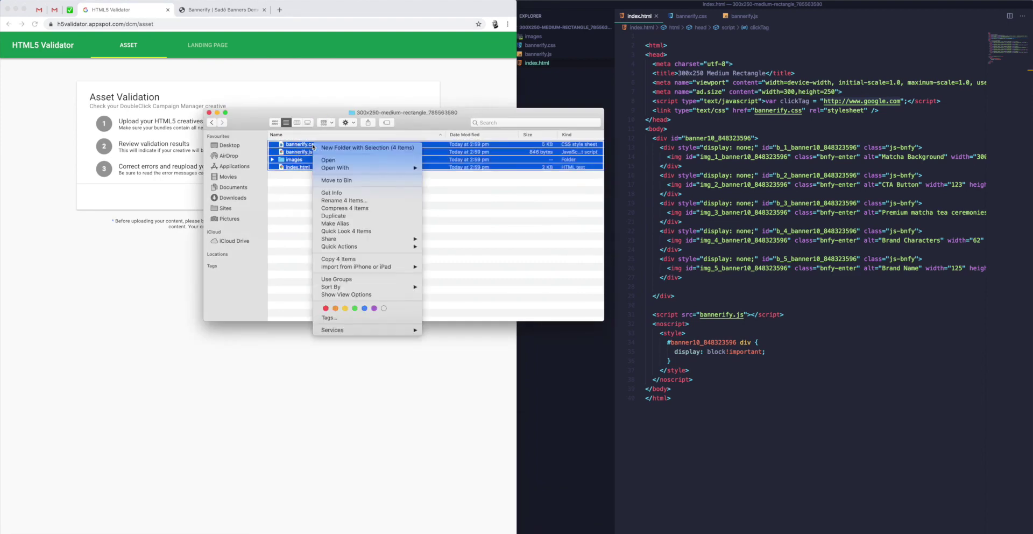
pyautogui.click(354, 208)
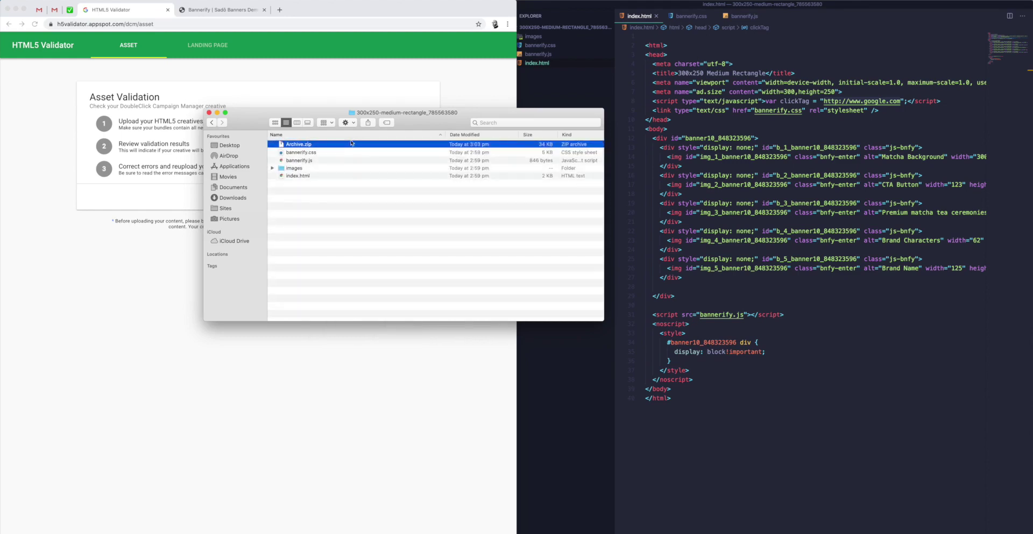
pyautogui.click(319, 93)
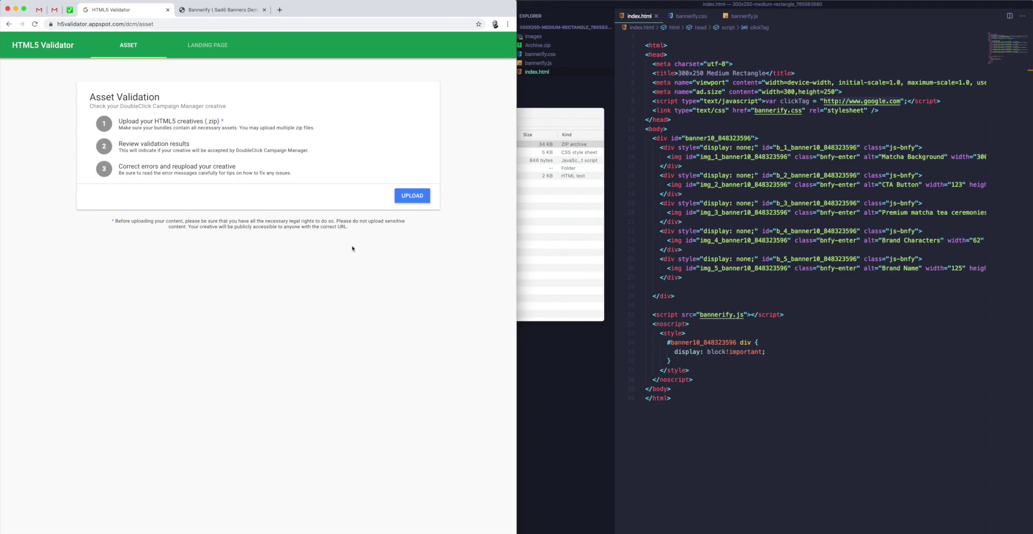
pyautogui.click(409, 196)
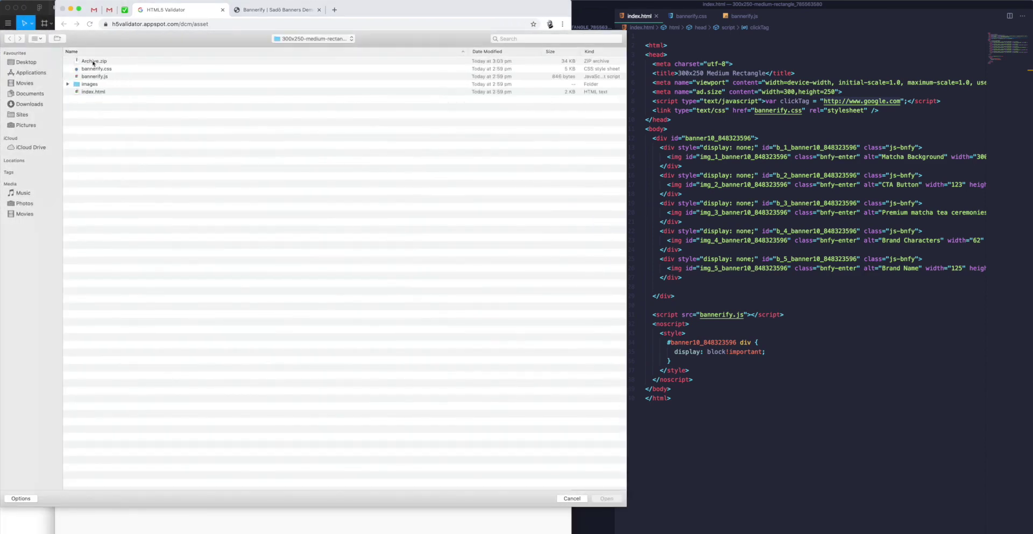
# Choose Archive.zip in the file dialog and upload it for validation
pyautogui.click(94, 62)
pyautogui.press('Return')
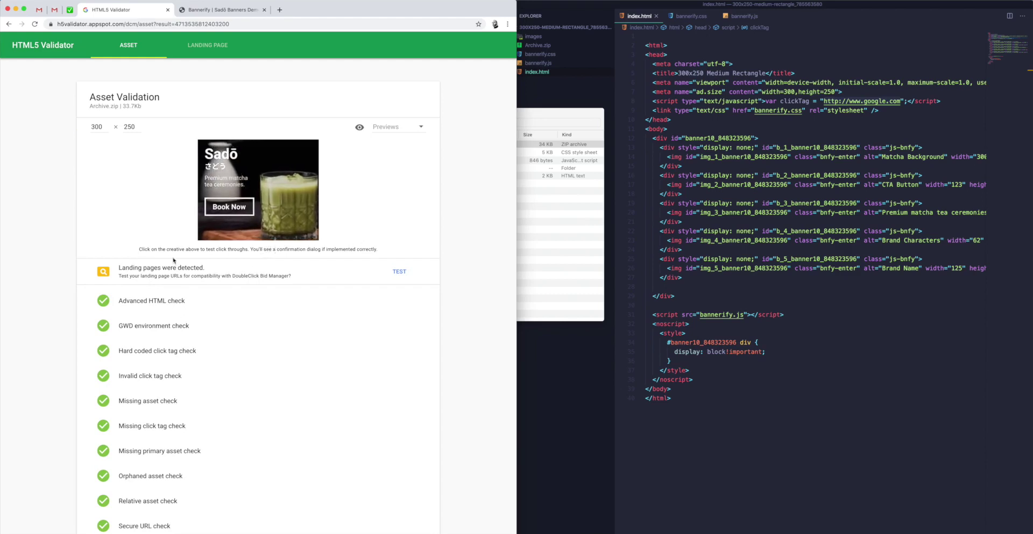
# Scroll down through Archive.zip's passing validation checks and back to the top
pyautogui.scroll(-3, 174, 255)
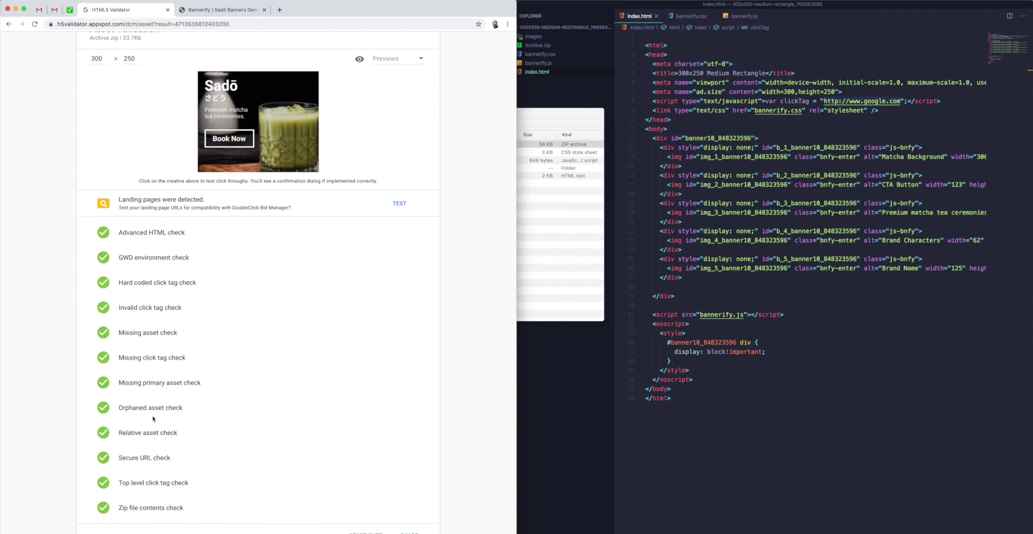
pyautogui.scroll(1, 154, 332)
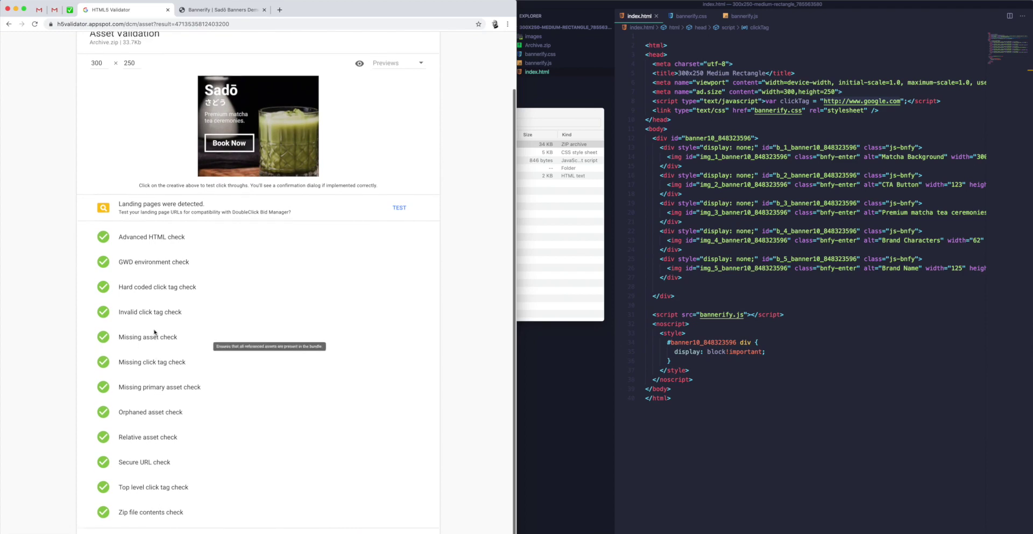
pyautogui.scroll(3, 155, 331)
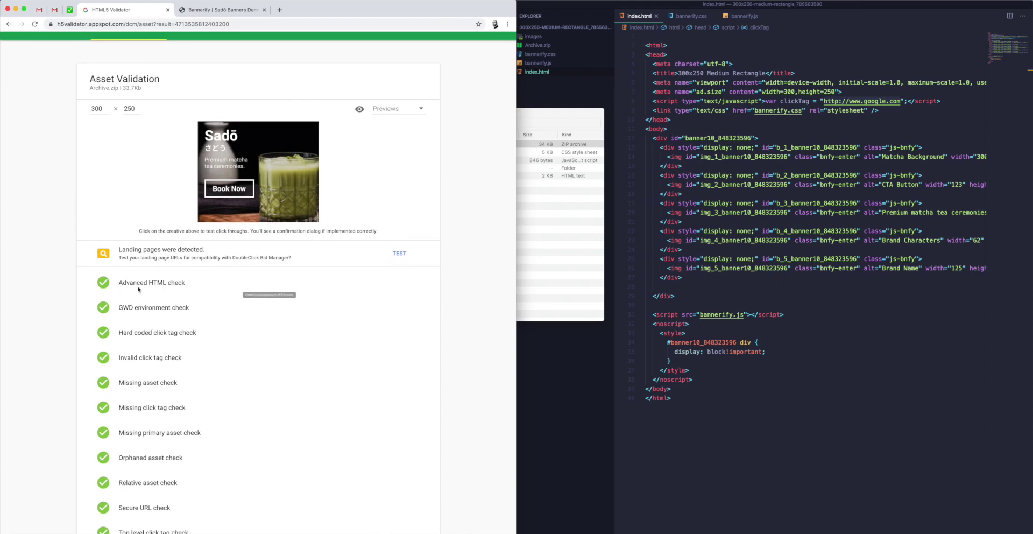
pyautogui.scroll(2, 226, 296)
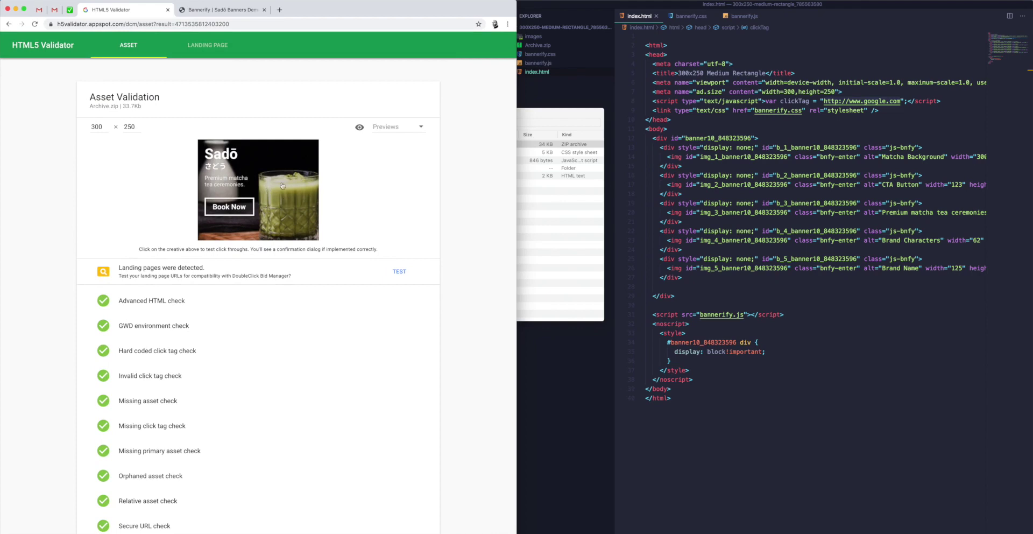
pyautogui.click(257, 190)
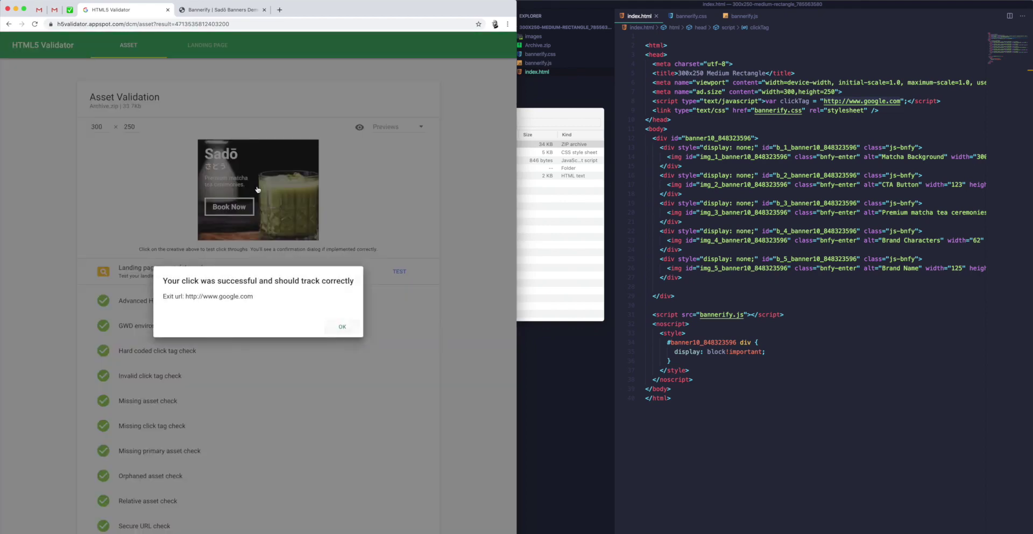
pyautogui.moveTo(163, 280); pyautogui.dragTo(245, 280)
pyautogui.click(342, 283)
pyautogui.click(202, 296)
pyautogui.moveTo(186, 296); pyautogui.dragTo(274, 296)
pyautogui.click(266, 300)
pyautogui.click(342, 327)
# Switch to the Bannerify banner preview tab and widen the Chrome window
pyautogui.scroll(-3, 272, 305)
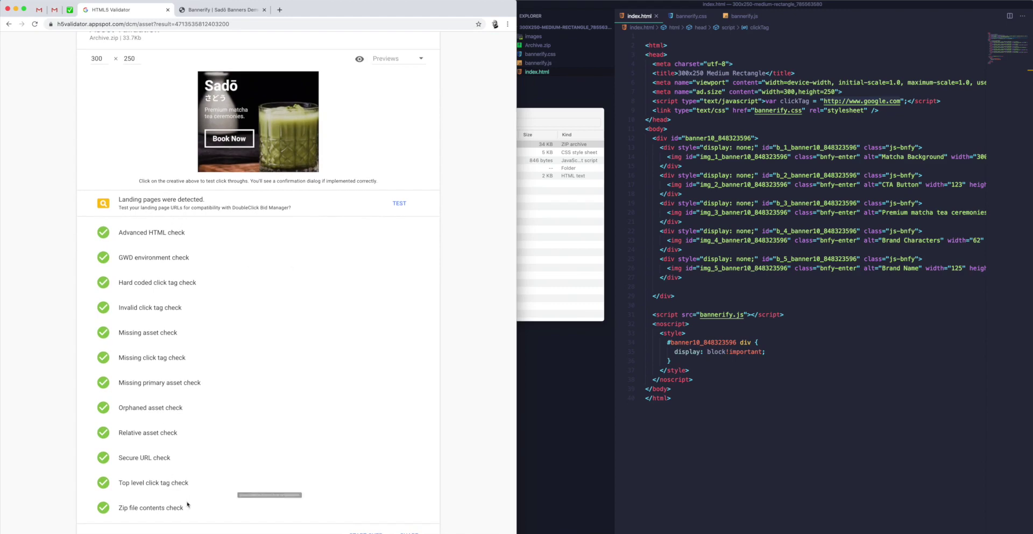
pyautogui.scroll(3, 258, 468)
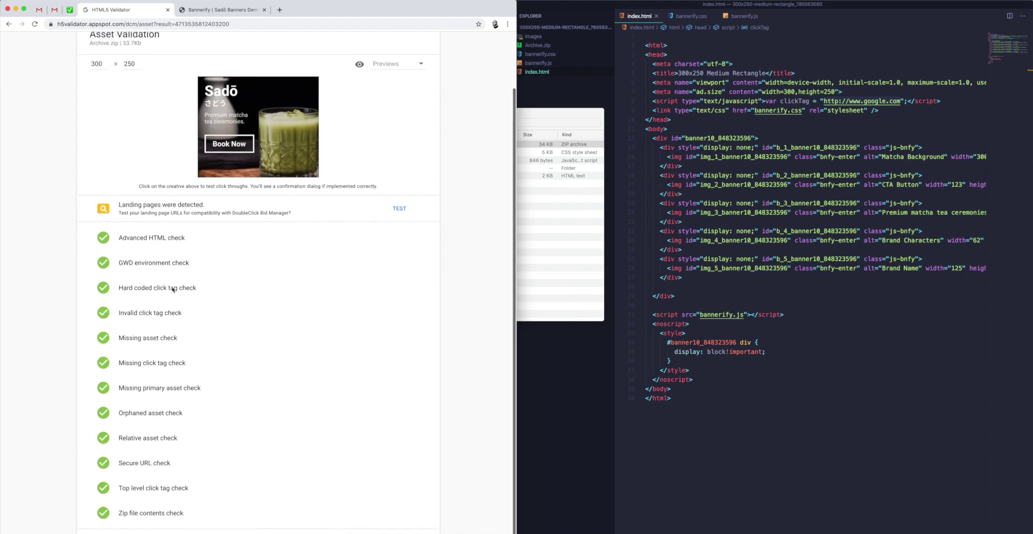
pyautogui.click(210, 14)
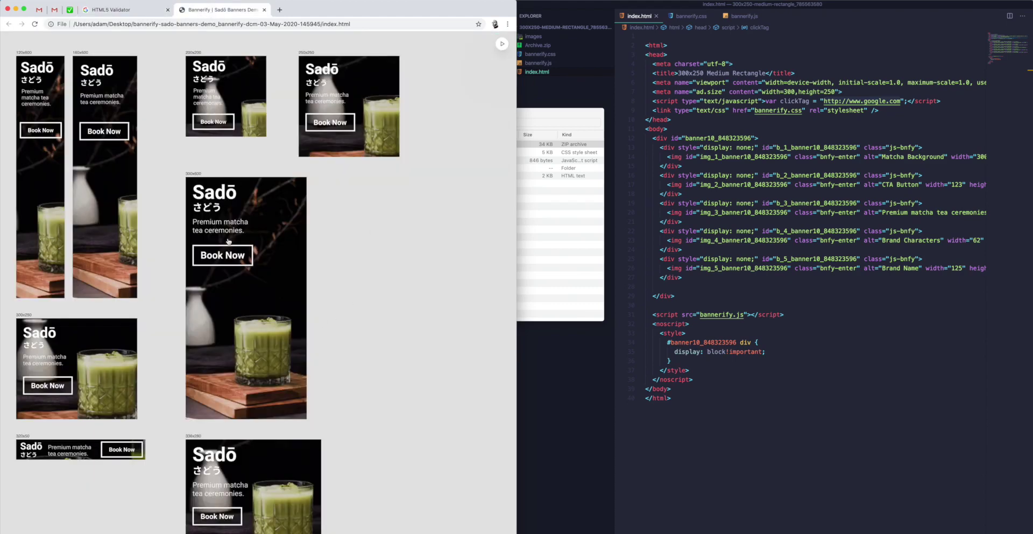
pyautogui.moveTo(516, 285); pyautogui.dragTo(707, 270)
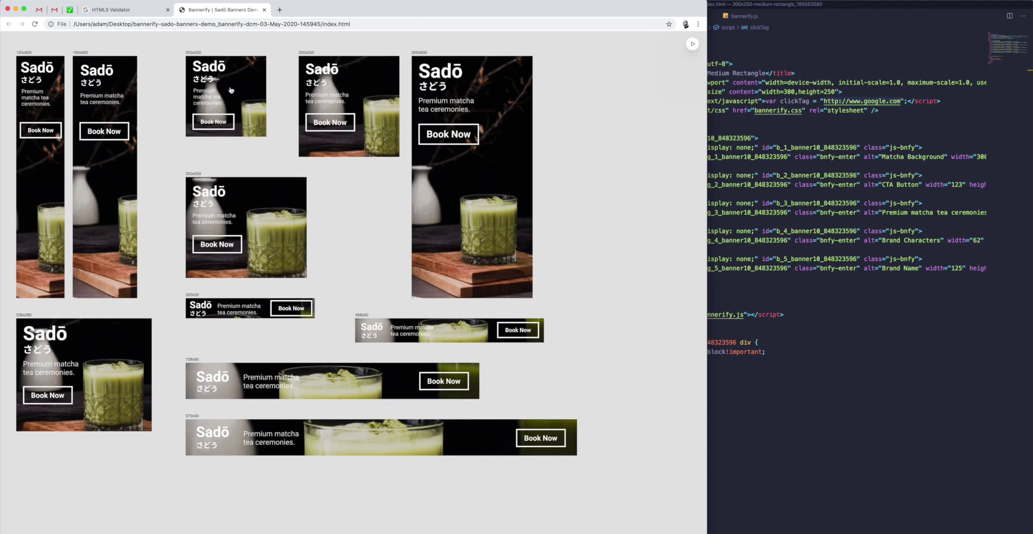
# Recheck the Archive.zip validation results, then return to the Bannerify banner preview
pyautogui.click(110, 10)
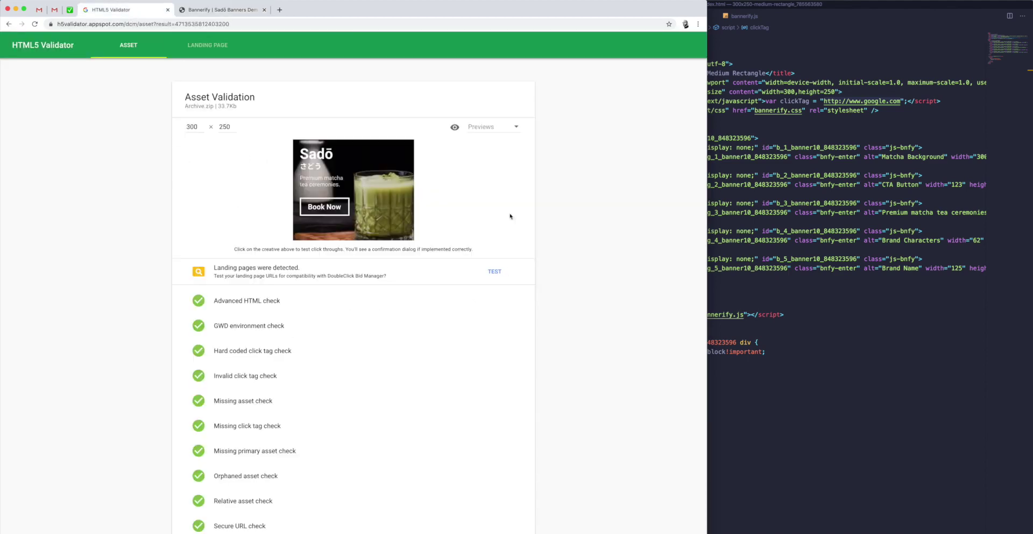
pyautogui.scroll(-1, 363, 348)
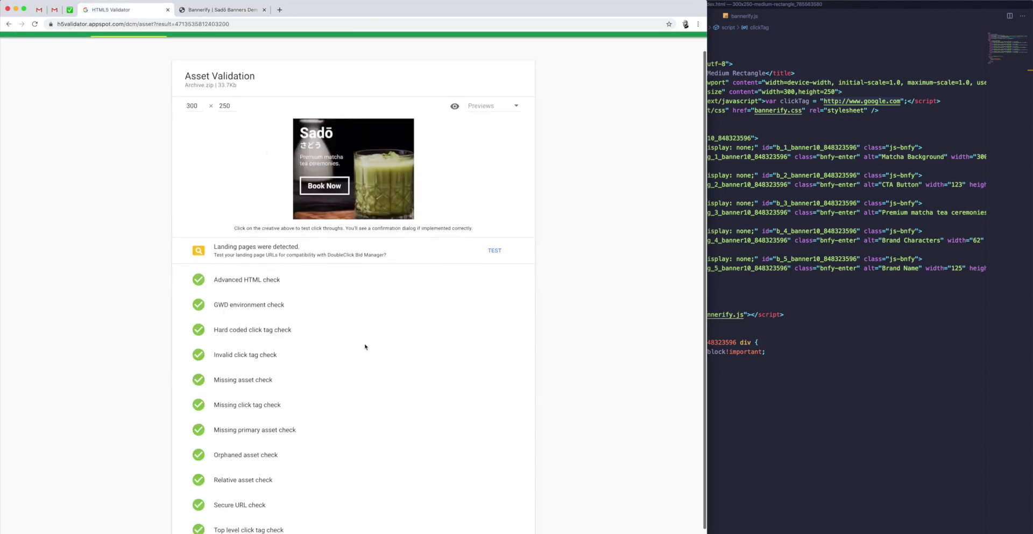
pyautogui.scroll(-2, 360, 344)
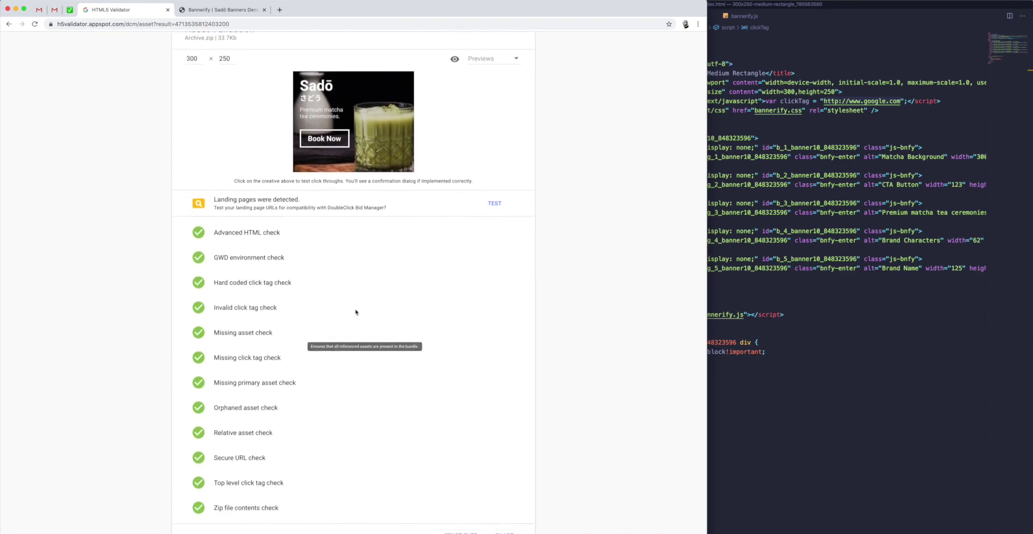
pyautogui.scroll(3, 352, 309)
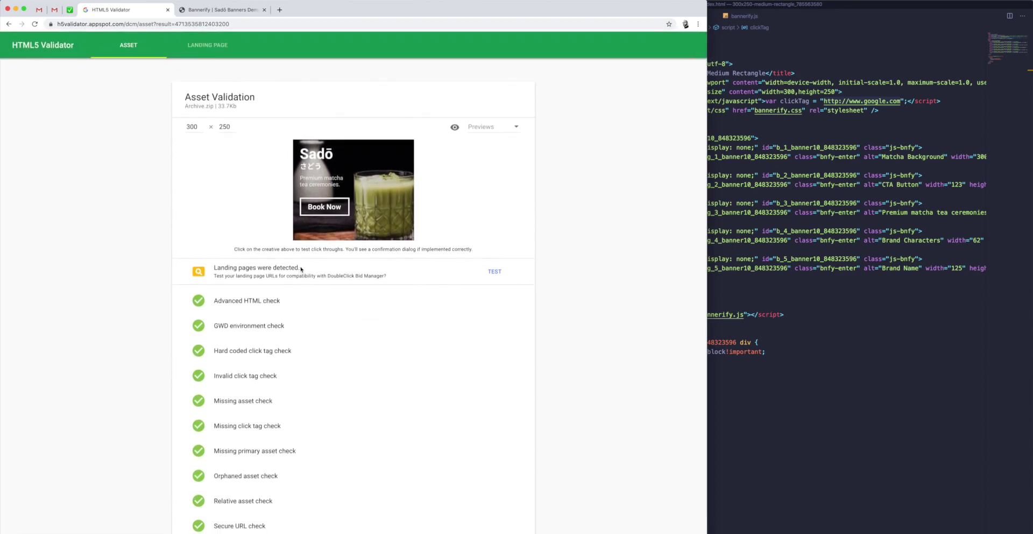
pyautogui.click(212, 10)
# Open the exported bannerify.css and bannerify.js files in Visual Studio Code
pyautogui.click(747, 220)
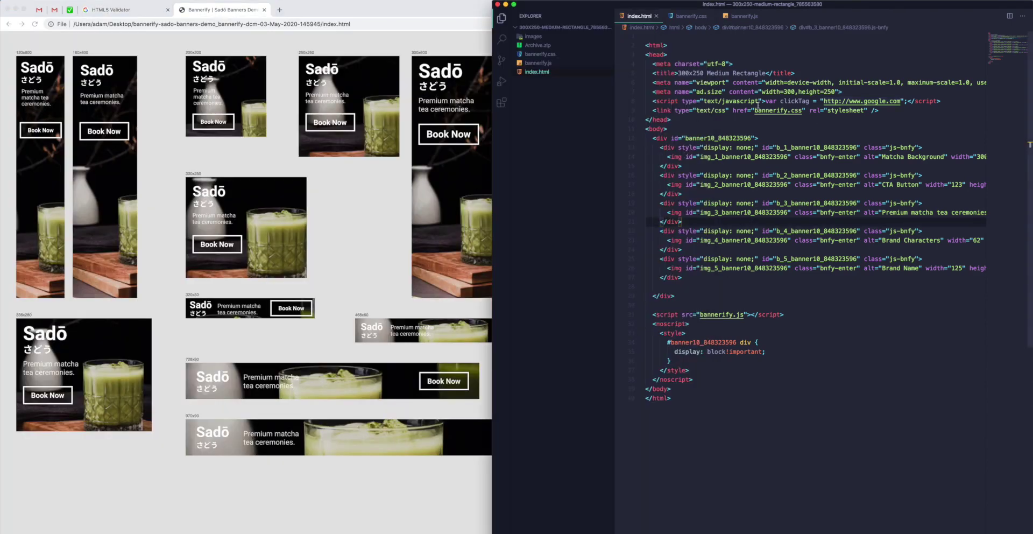
pyautogui.click(540, 54)
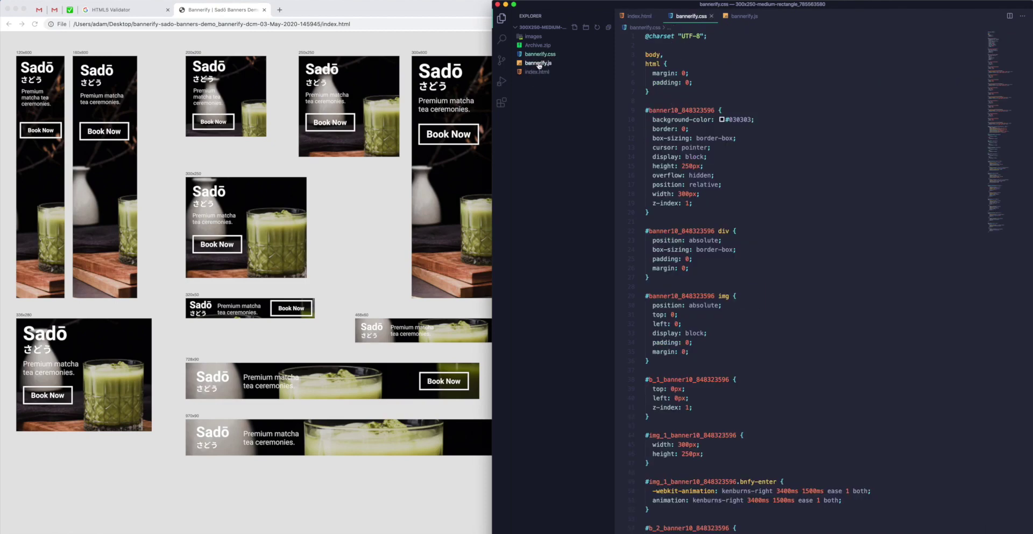
pyautogui.click(539, 63)
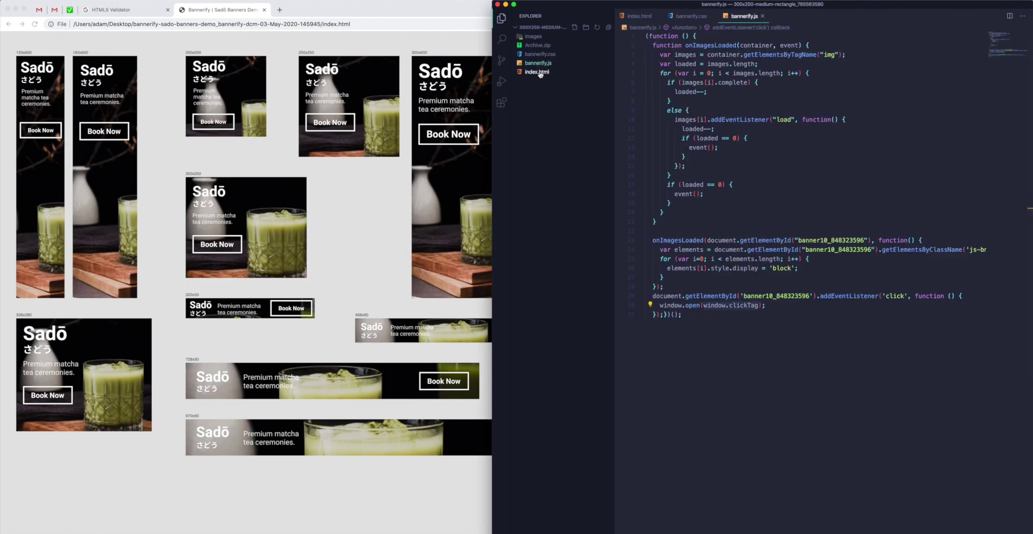
# Expand the images folder, view the banner SVGs including brand-characters_326646768.svg, and reopen index.html
pyautogui.click(534, 36)
pyautogui.click(543, 45)
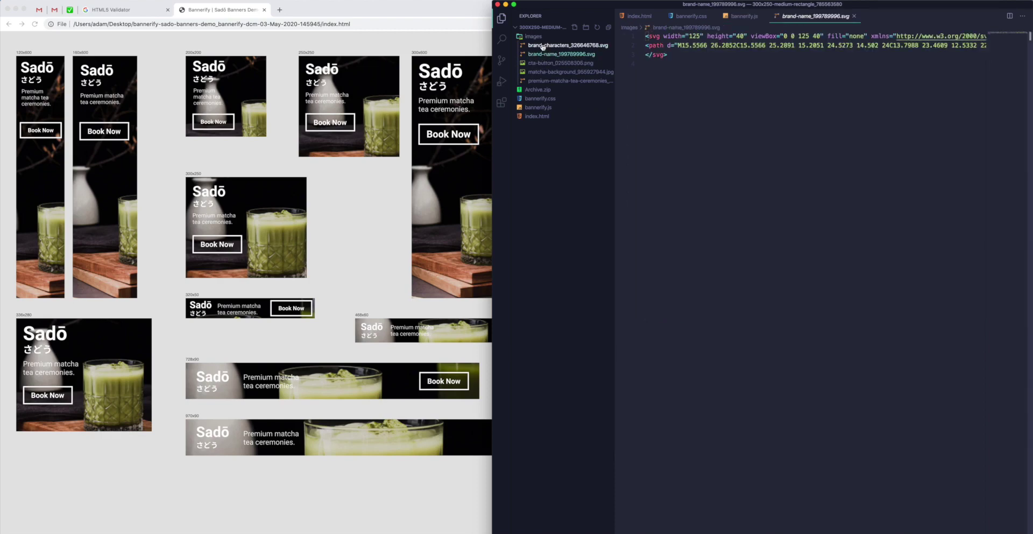
pyautogui.click(544, 63)
pyautogui.click(545, 81)
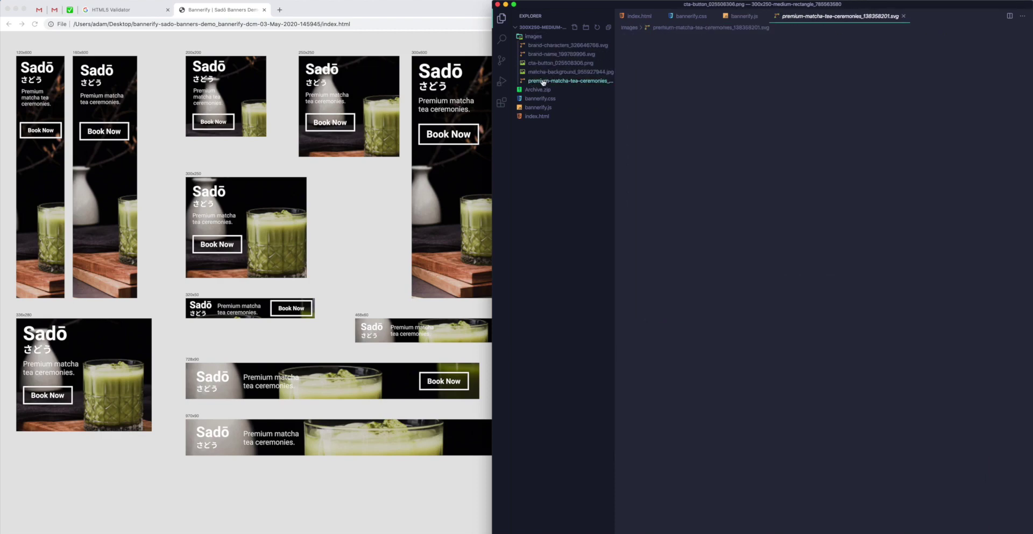
pyautogui.click(539, 98)
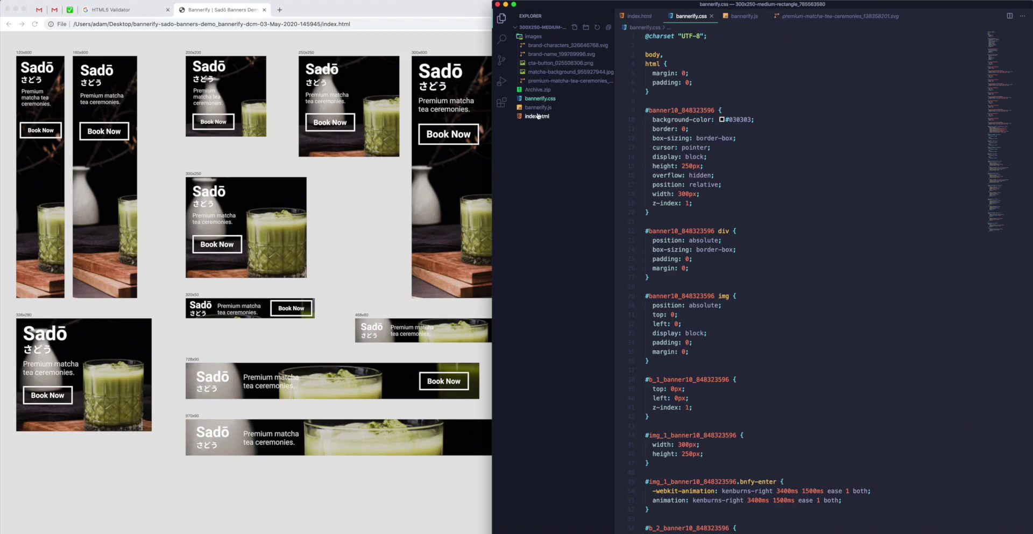
pyautogui.click(537, 116)
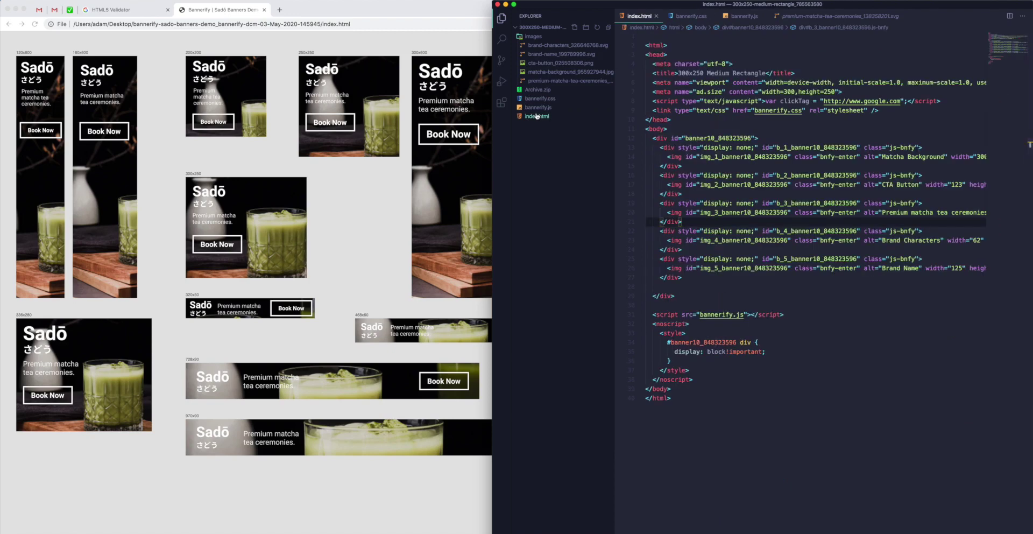